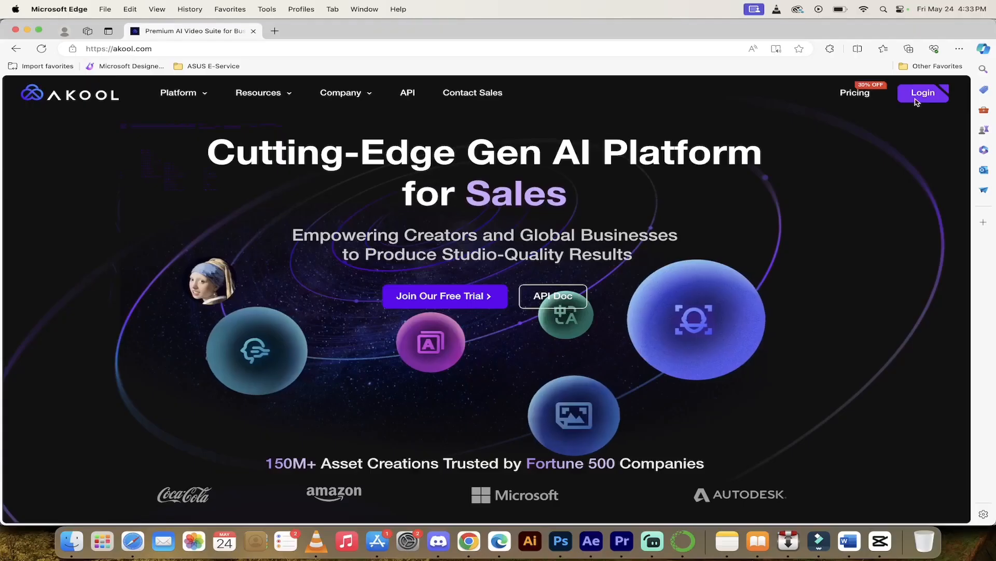
# Step: Open the sign-in form and fill the email from the saved browser credentials
pyautogui.click(918, 96)
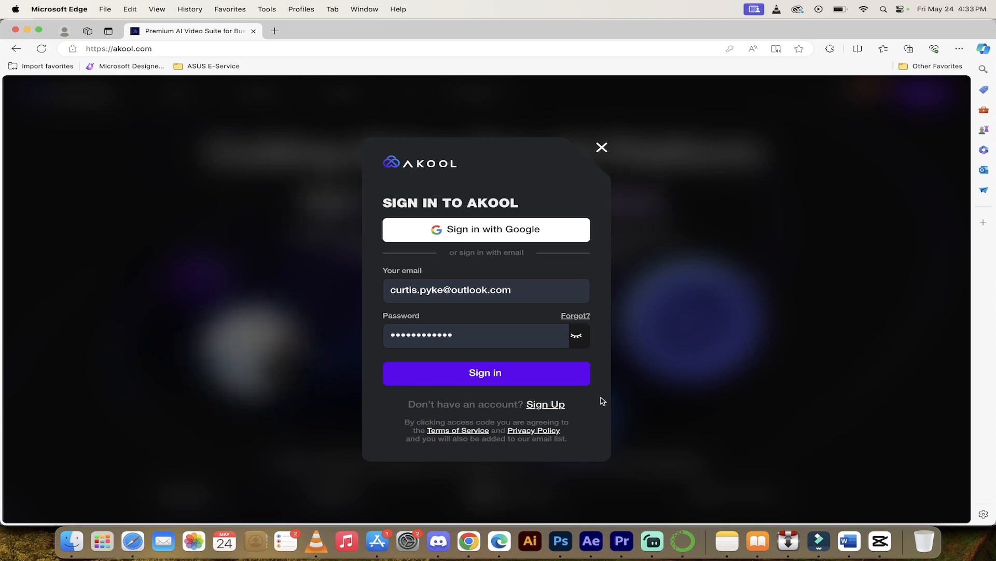
pyautogui.click(529, 296)
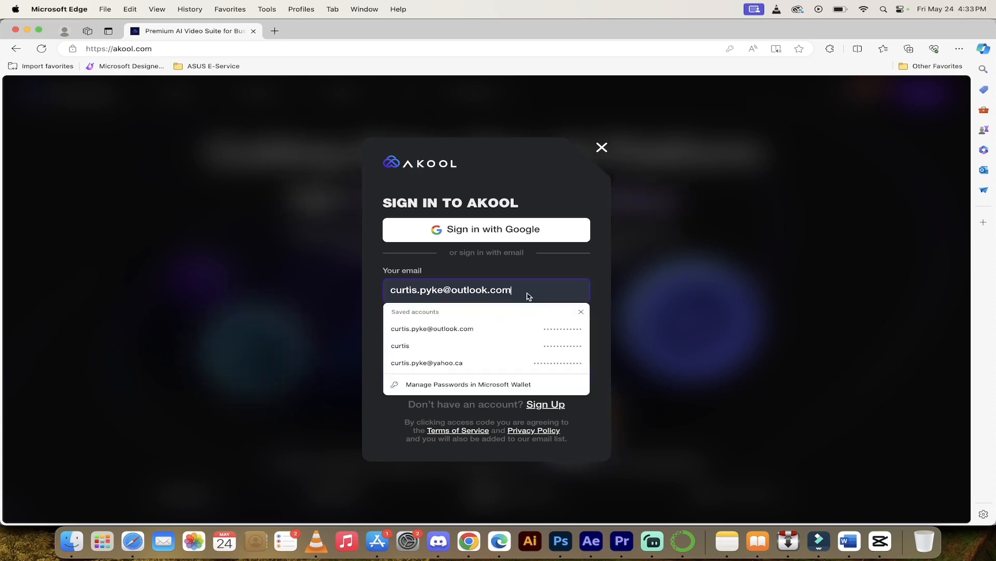
pyautogui.click(604, 283)
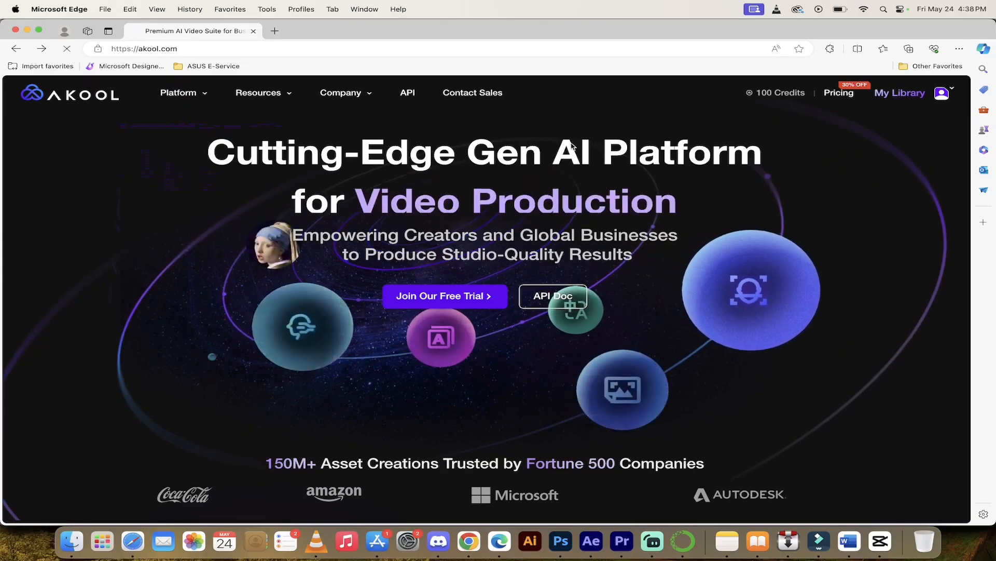
# Step: Reveal the Platform product list, including Realistic Avatar and Talking Photo
pyautogui.moveTo(783, 95)
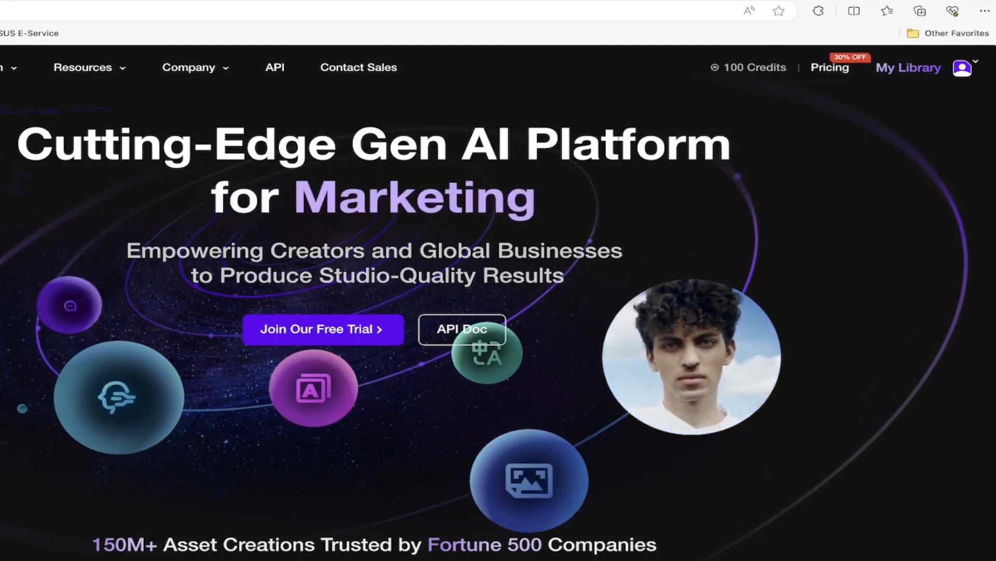
pyautogui.moveTo(18, 78)
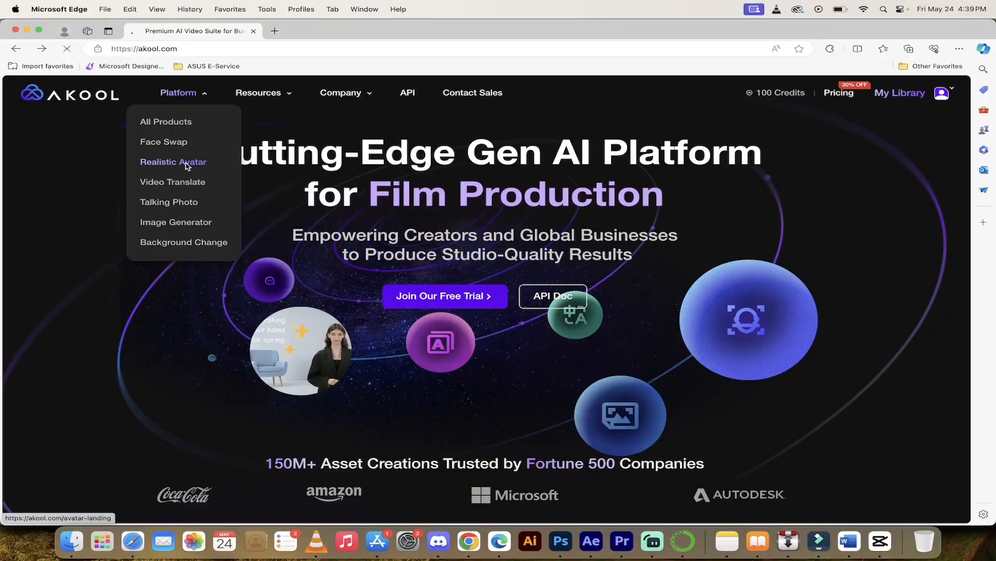
# Step: Go to the Realistic Avatar page and launch the editor with the Akool Avatar Video template
pyautogui.click(187, 164)
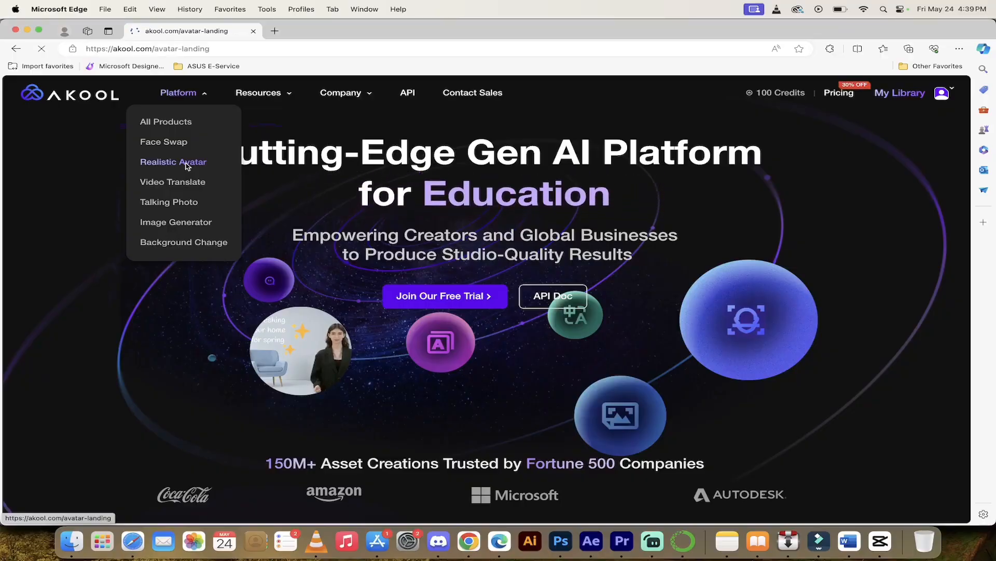
pyautogui.scroll(-2, 69, 237)
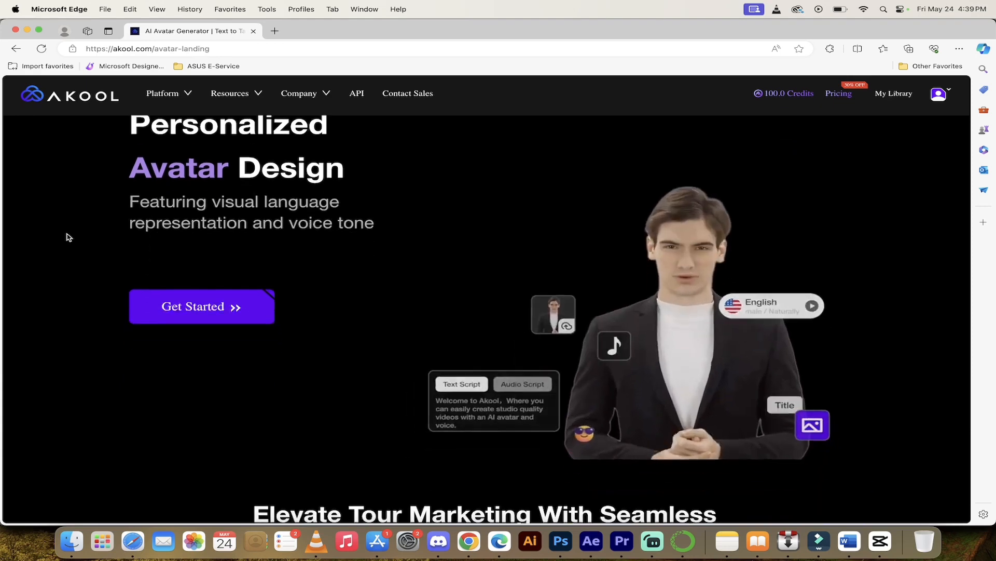
pyautogui.scroll(2, 69, 238)
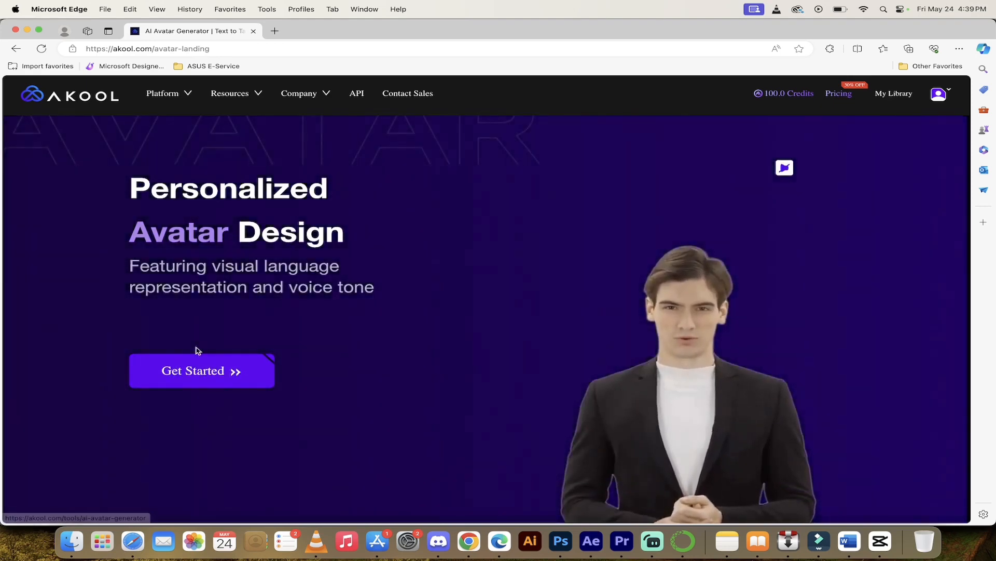
pyautogui.click(206, 372)
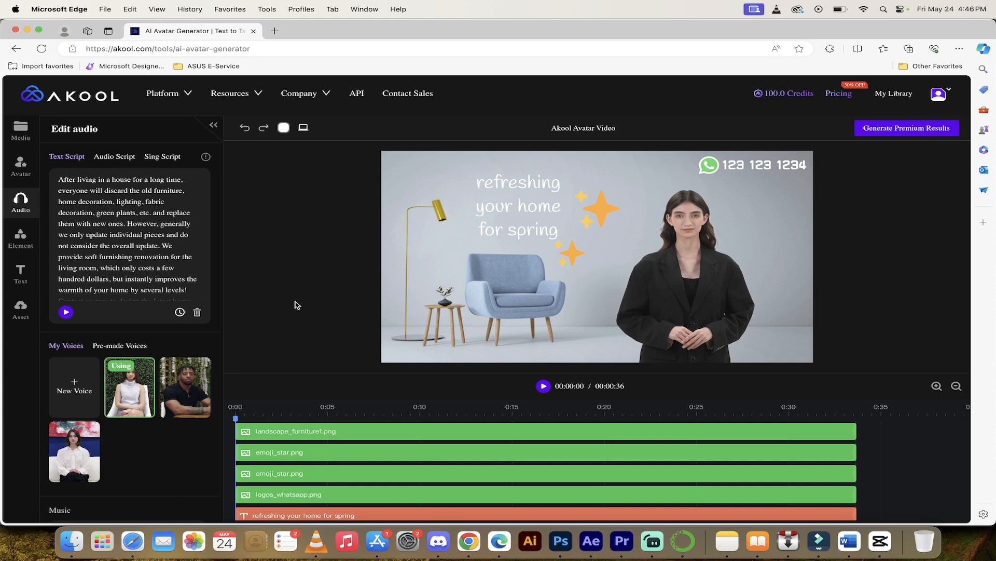
# Step: Delete the furniture background image, both emoji_star sparkles and the WhatsApp logo
pyautogui.click(298, 431)
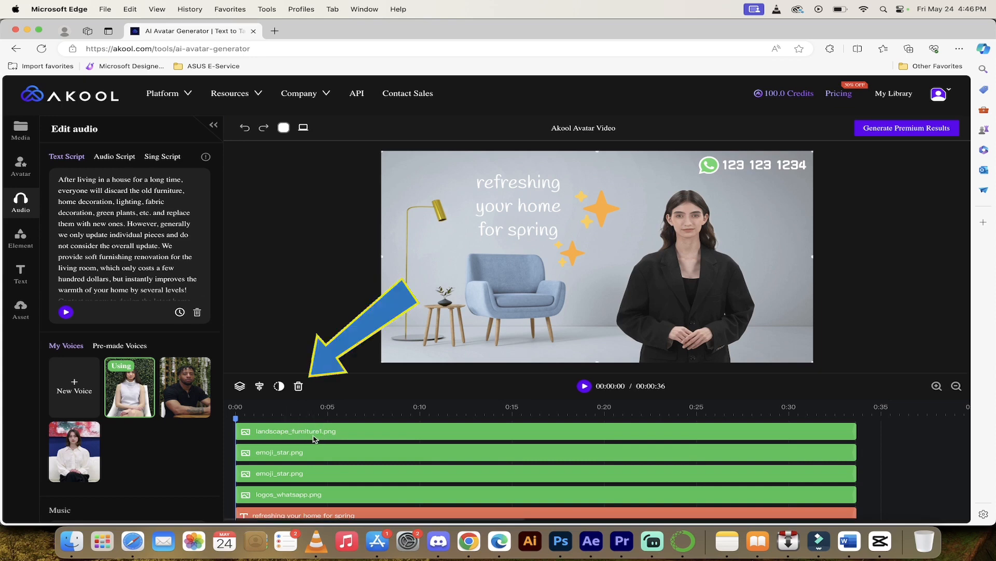
pyautogui.click(298, 385)
pyautogui.click(300, 432)
pyautogui.click(299, 386)
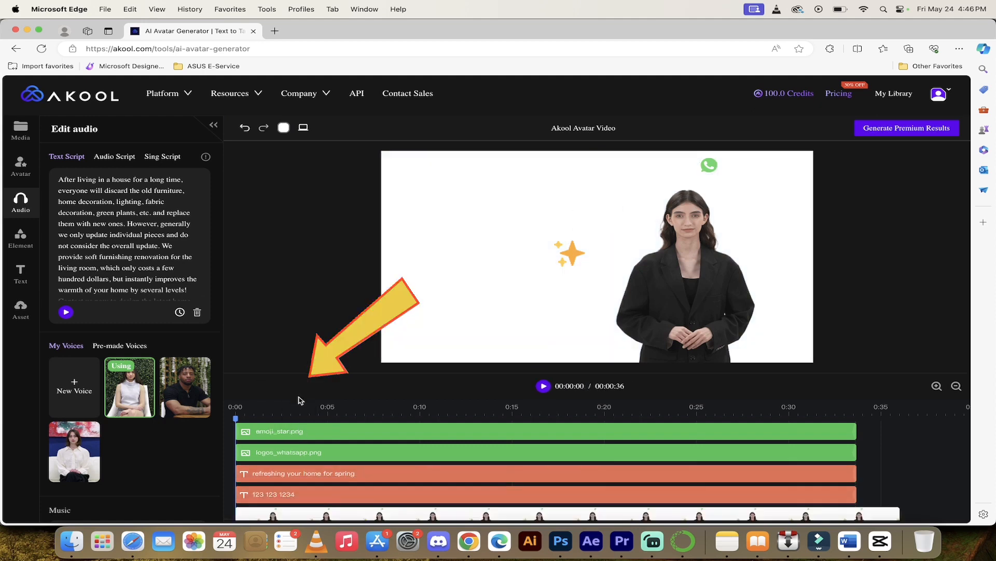
pyautogui.click(298, 430)
pyautogui.click(298, 385)
pyautogui.click(299, 431)
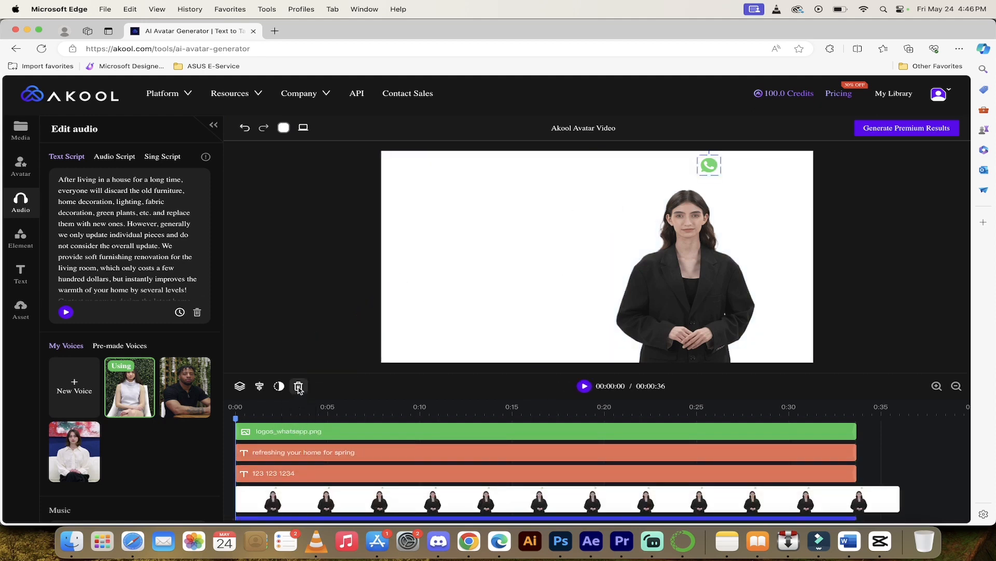
pyautogui.click(298, 385)
pyautogui.click(294, 430)
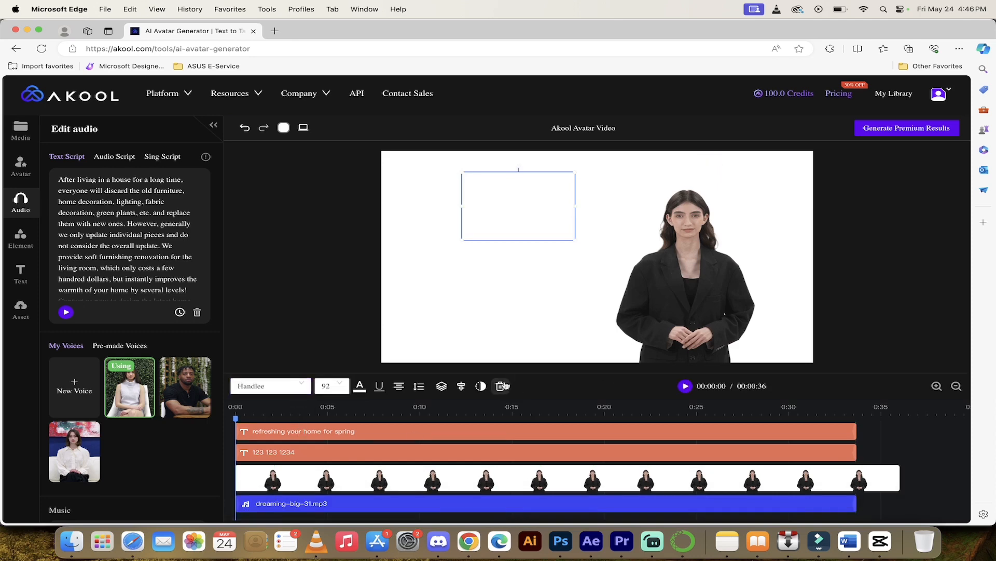
pyautogui.click(501, 387)
pyautogui.click(451, 431)
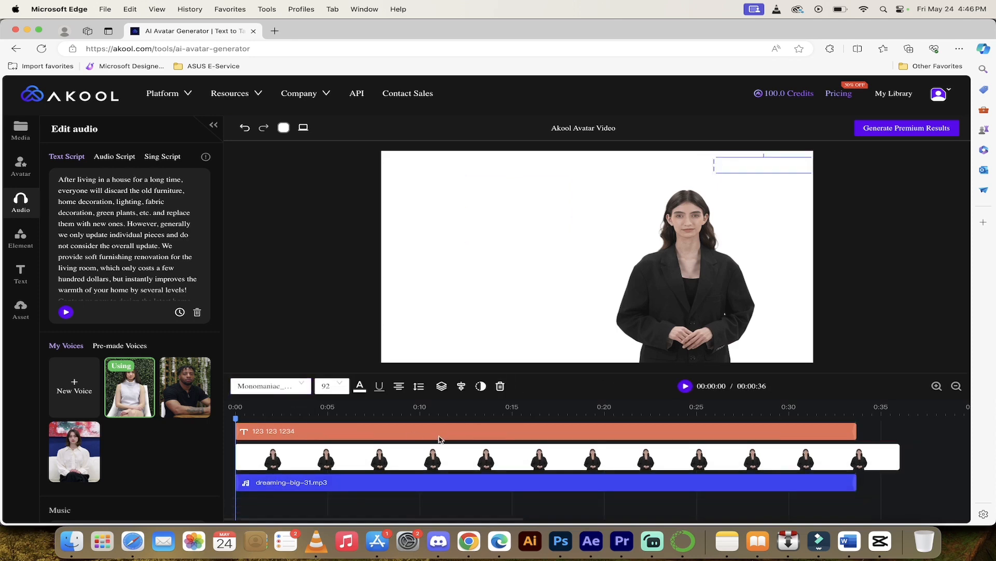
pyautogui.click(501, 387)
pyautogui.click(479, 432)
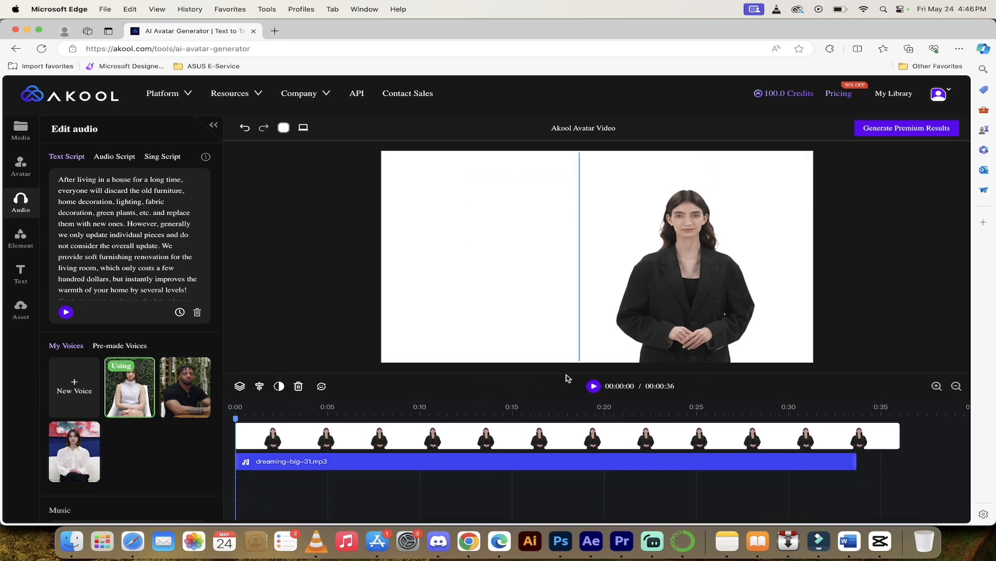
pyautogui.click(297, 387)
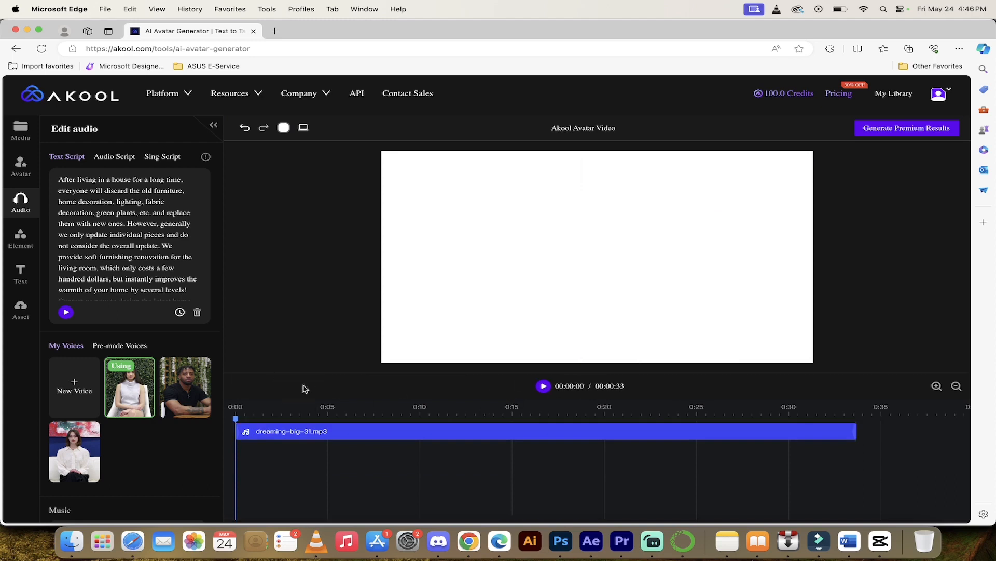
pyautogui.click(244, 388)
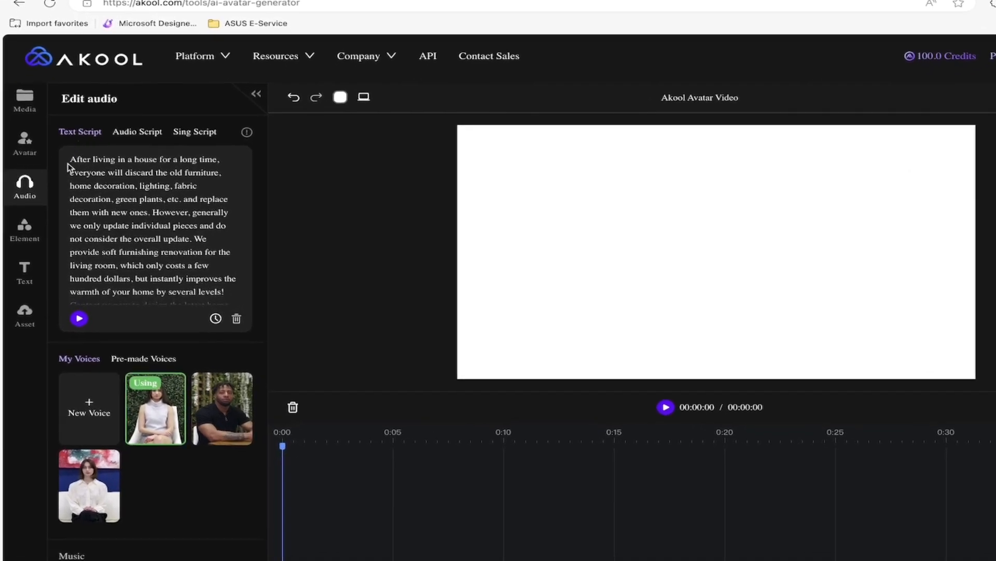
# Step: Select and delete all of the sample script text
pyautogui.moveTo(71, 161); pyautogui.dragTo(206, 293)
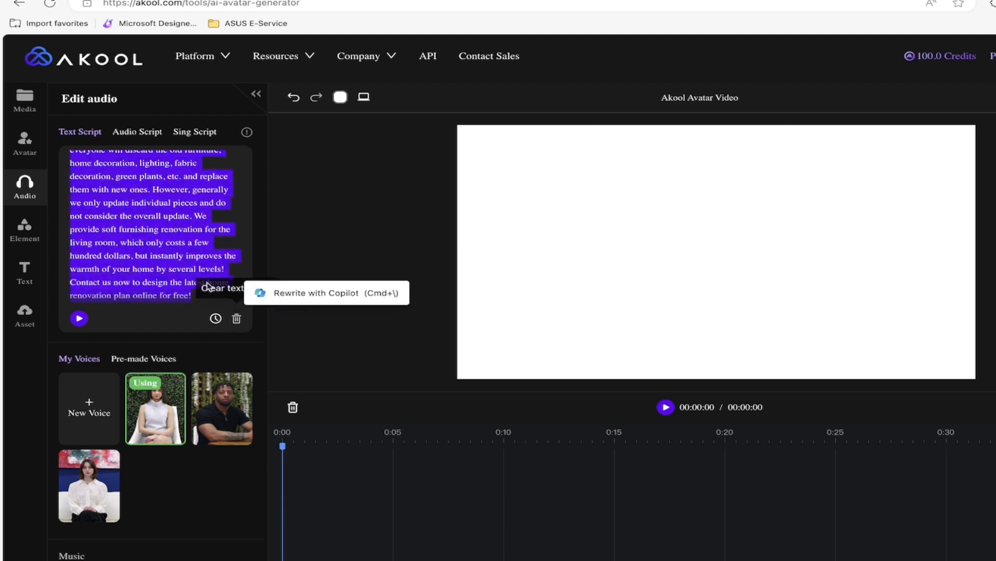
pyautogui.press('BackSpace')
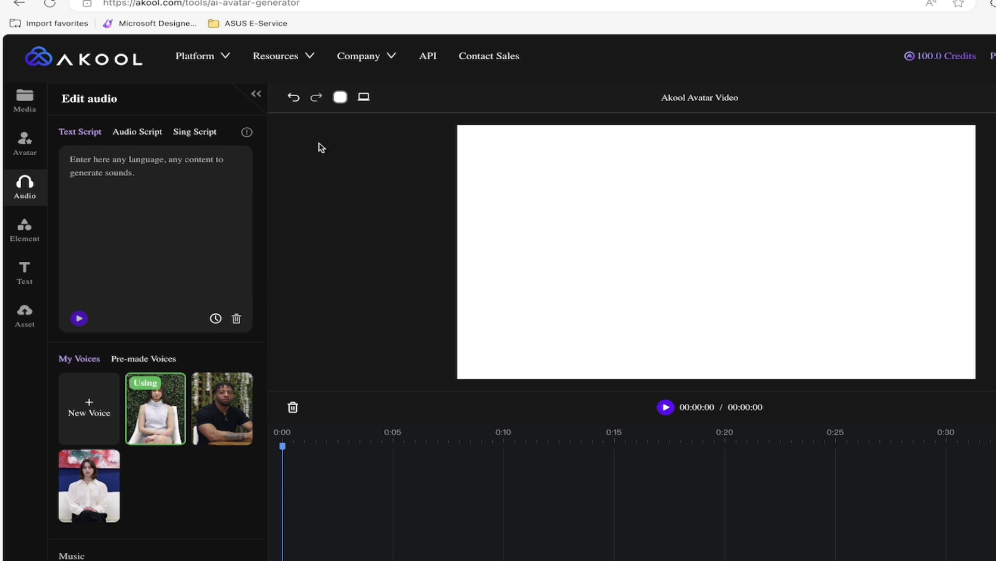
pyautogui.click(364, 97)
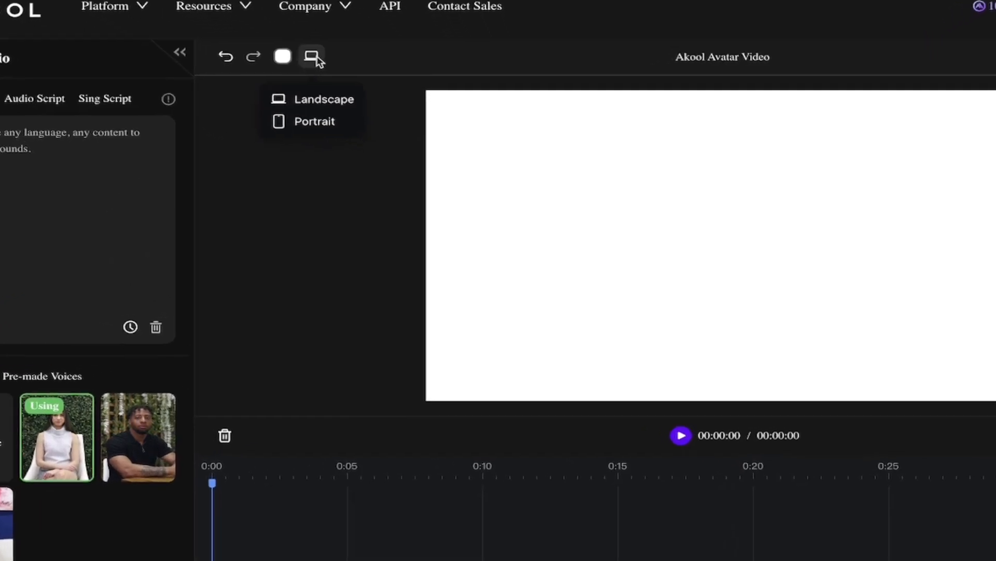
# Step: Switch the canvas orientation to Portrait
pyautogui.click(324, 125)
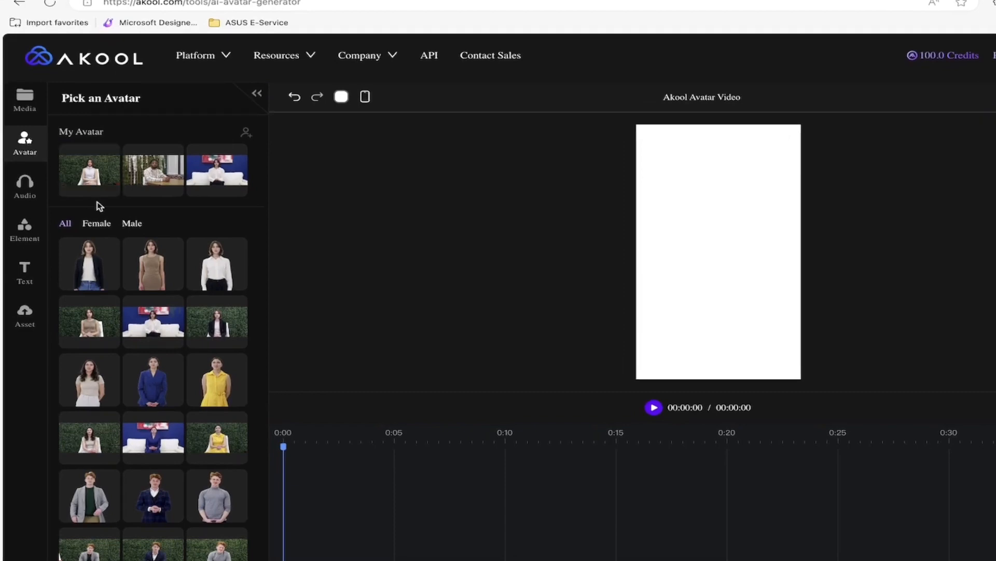
# Step: Browse the avatar gallery, then bring up the upload requirements for a custom avatar
pyautogui.scroll(-1, 173, 330)
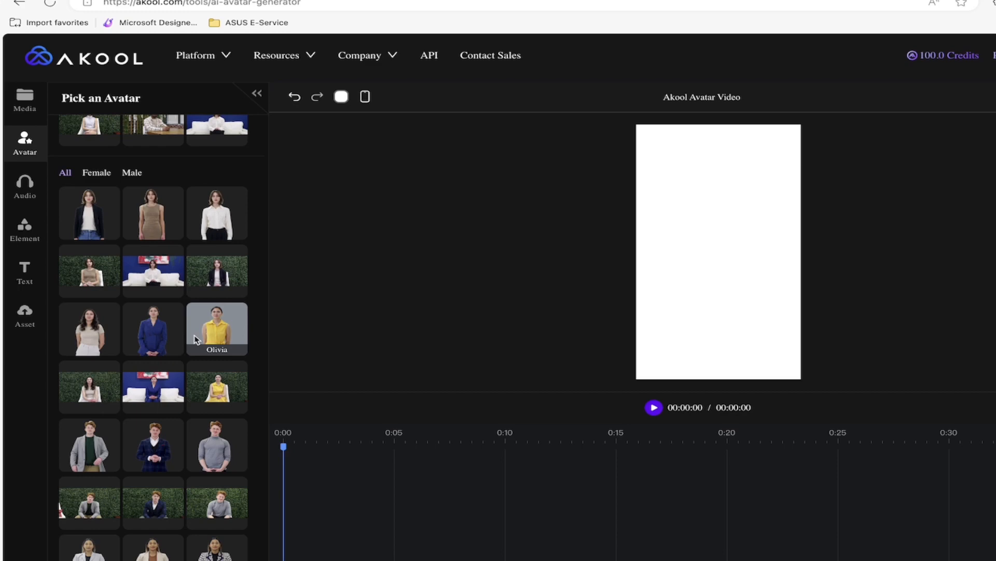
pyautogui.scroll(1, 227, 333)
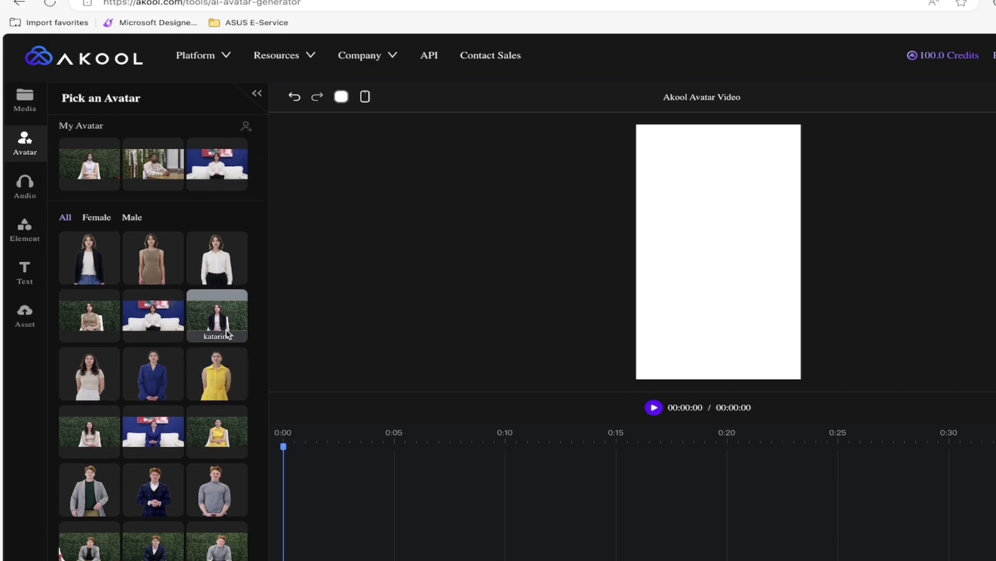
pyautogui.scroll(1, 179, 240)
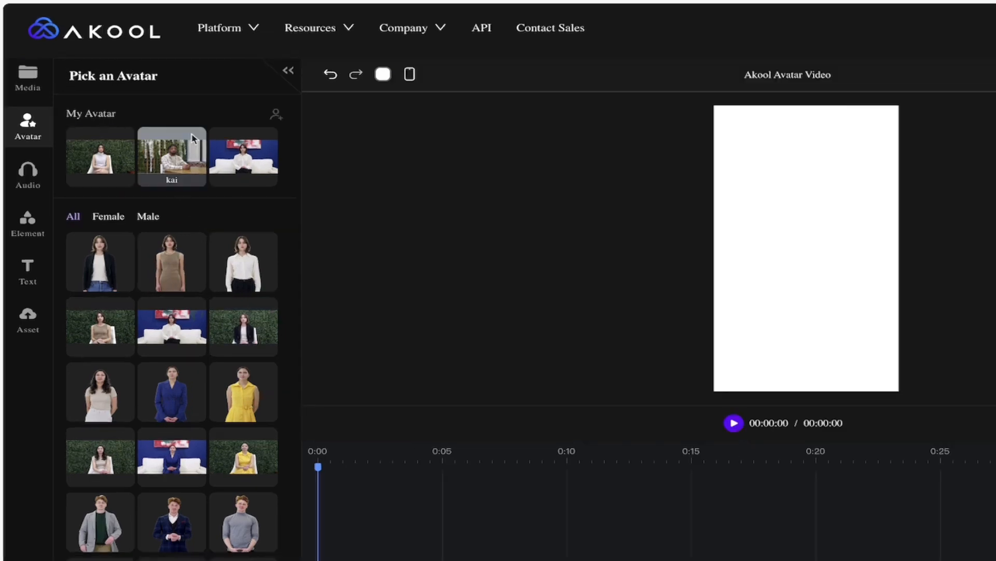
pyautogui.click(276, 118)
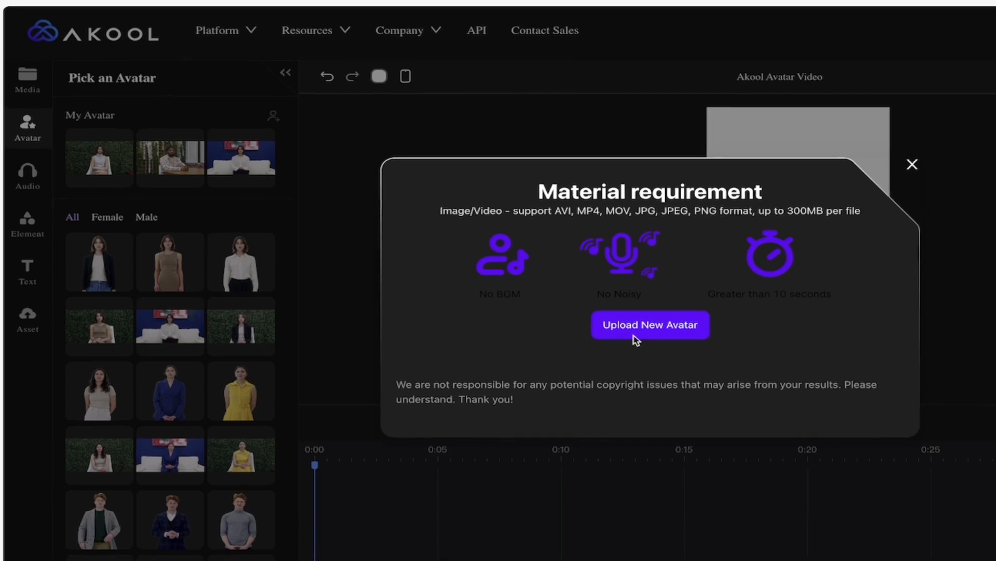
# Step: Upload MA.png from the Akool folder as a custom avatar
pyautogui.click(629, 331)
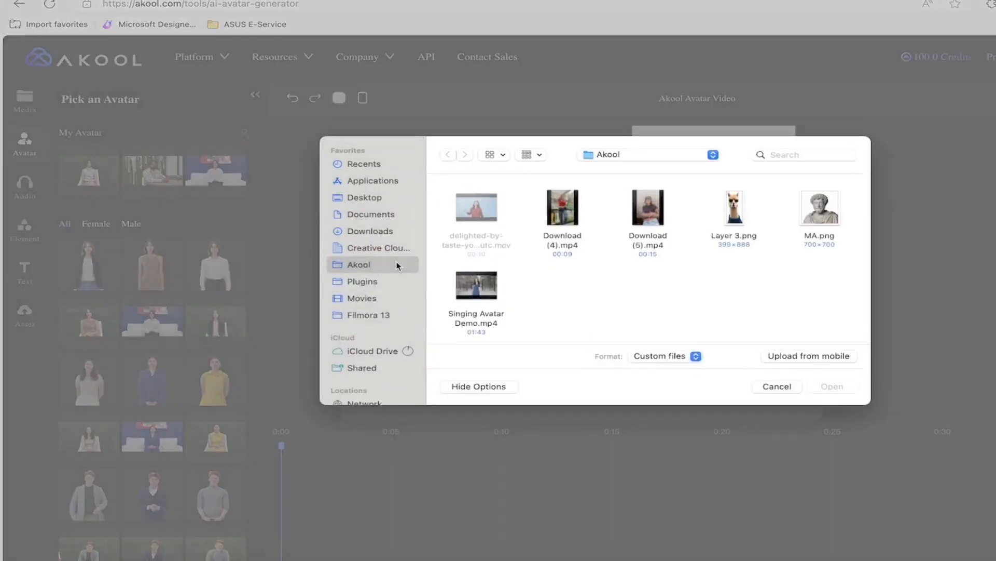
pyautogui.click(812, 218)
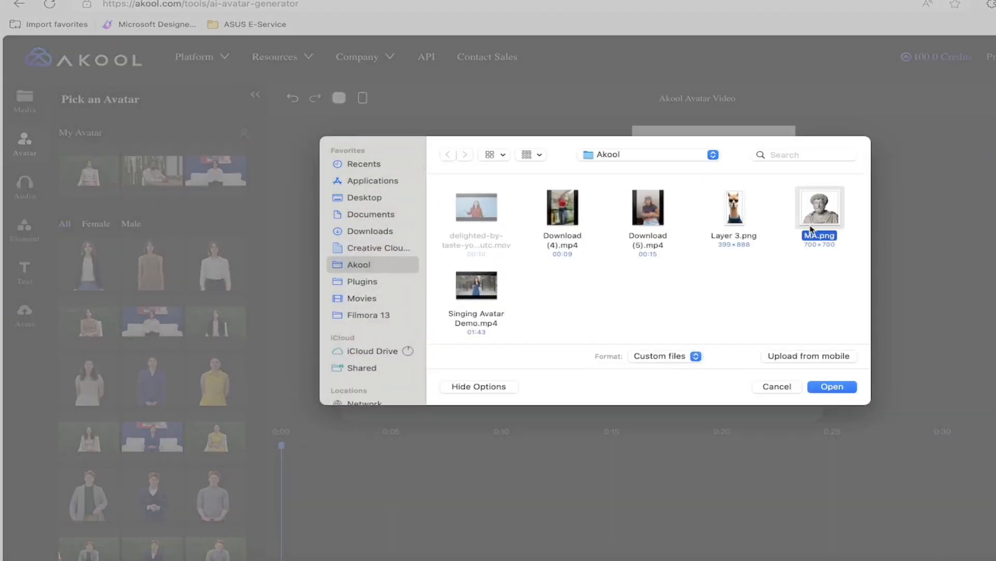
pyautogui.click(833, 388)
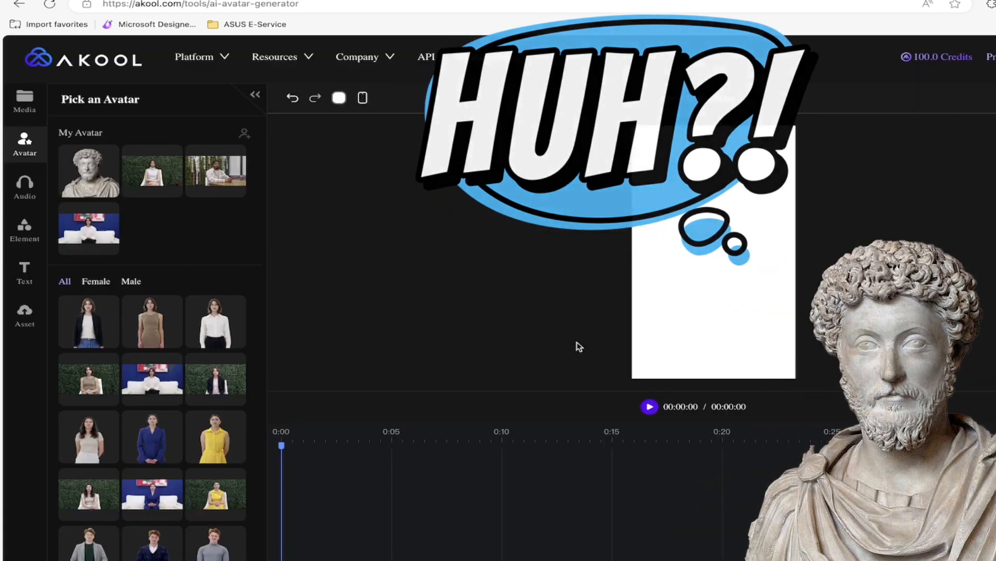
# Step: Confirm Portrait orientation and place the MA.png statue avatar on the canvas
pyautogui.moveTo(79, 184)
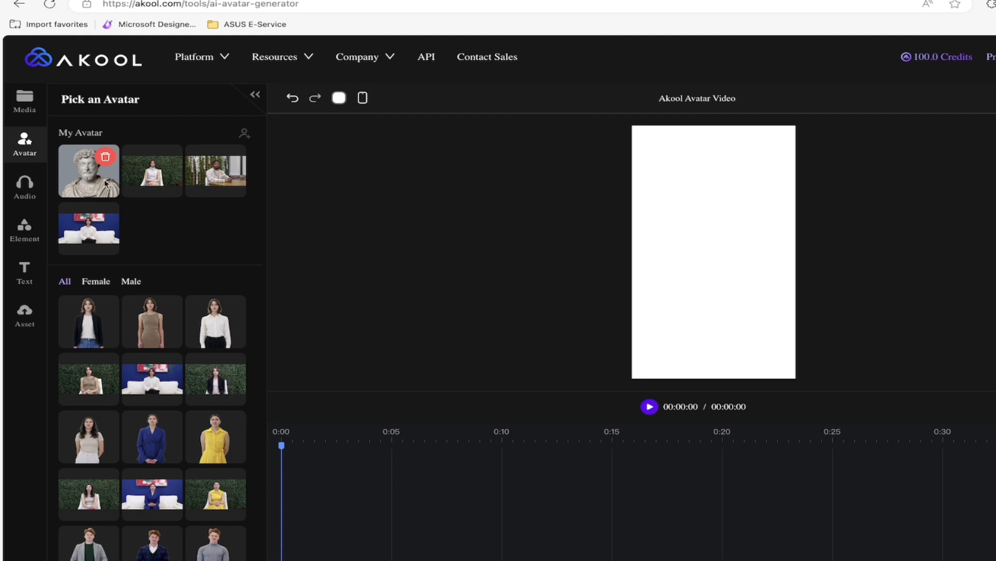
pyautogui.click(362, 97)
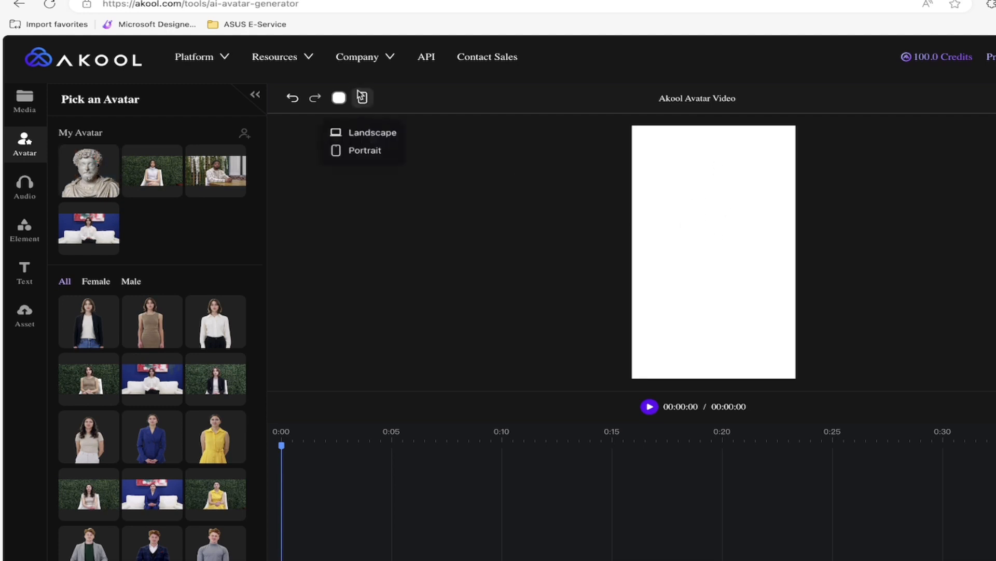
pyautogui.moveTo(87, 182)
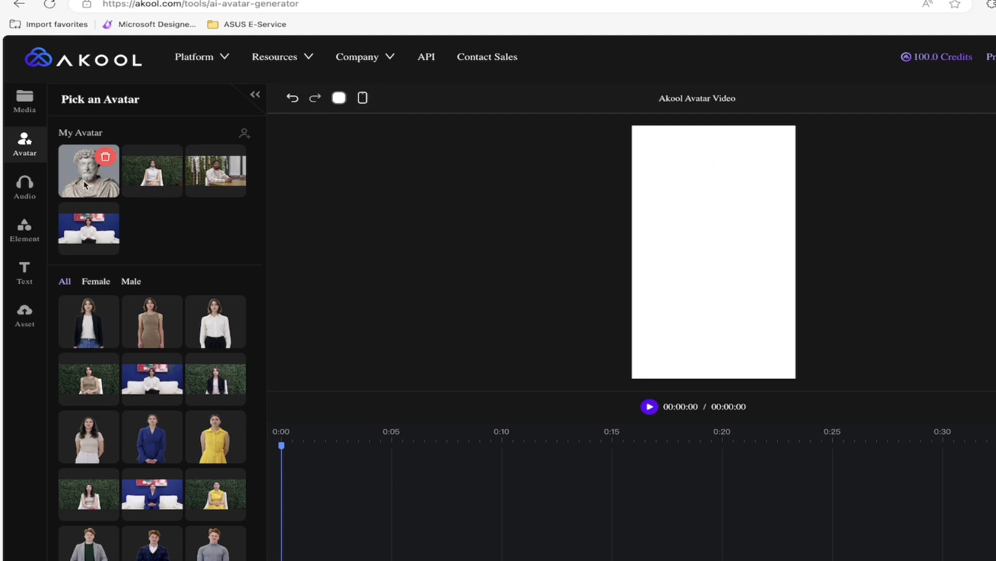
pyautogui.click(76, 184)
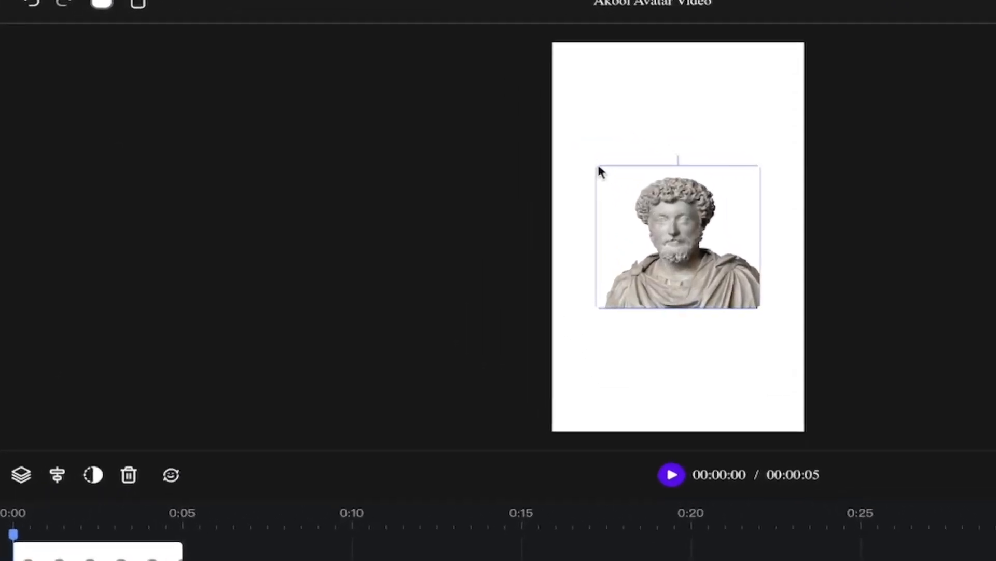
# Step: Enlarge and position the statue bust so it fills the canvas width
pyautogui.moveTo(595, 165); pyautogui.dragTo(443, 59)
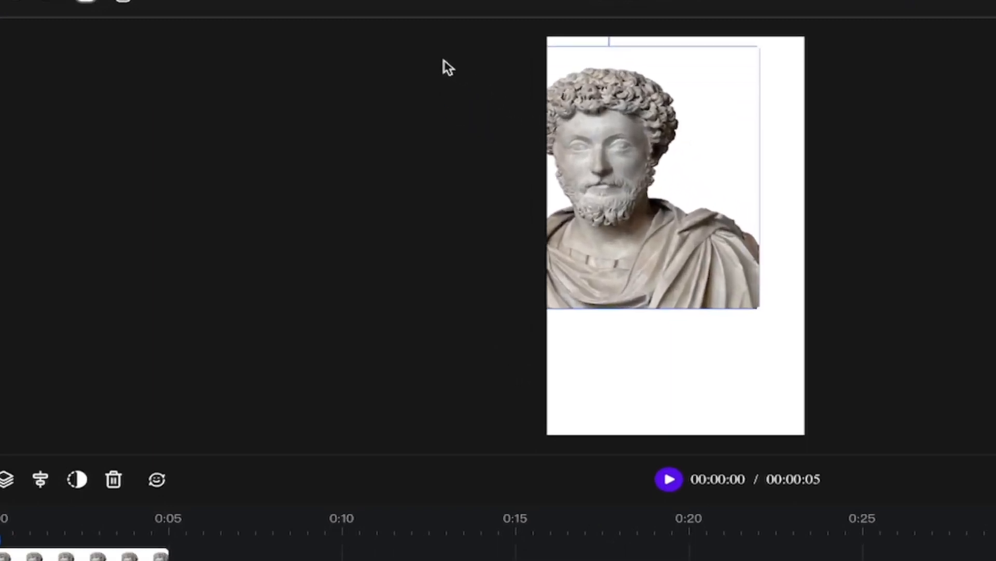
pyautogui.moveTo(658, 199); pyautogui.dragTo(724, 327)
pyautogui.moveTo(692, 179); pyautogui.dragTo(757, 178)
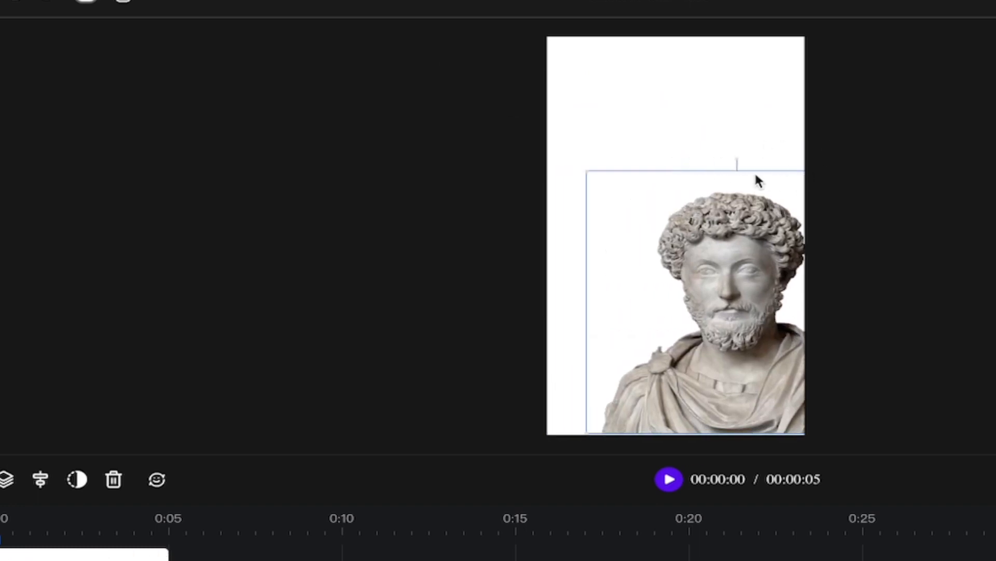
pyautogui.moveTo(597, 173); pyautogui.dragTo(596, 151)
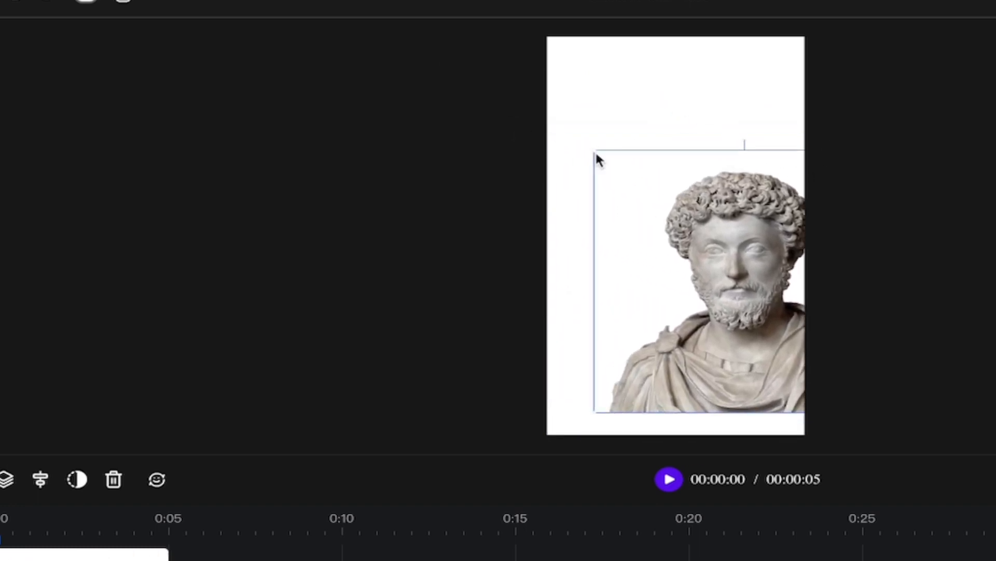
pyautogui.click(575, 139)
pyautogui.click(624, 176)
pyautogui.moveTo(594, 153); pyautogui.dragTo(540, 114)
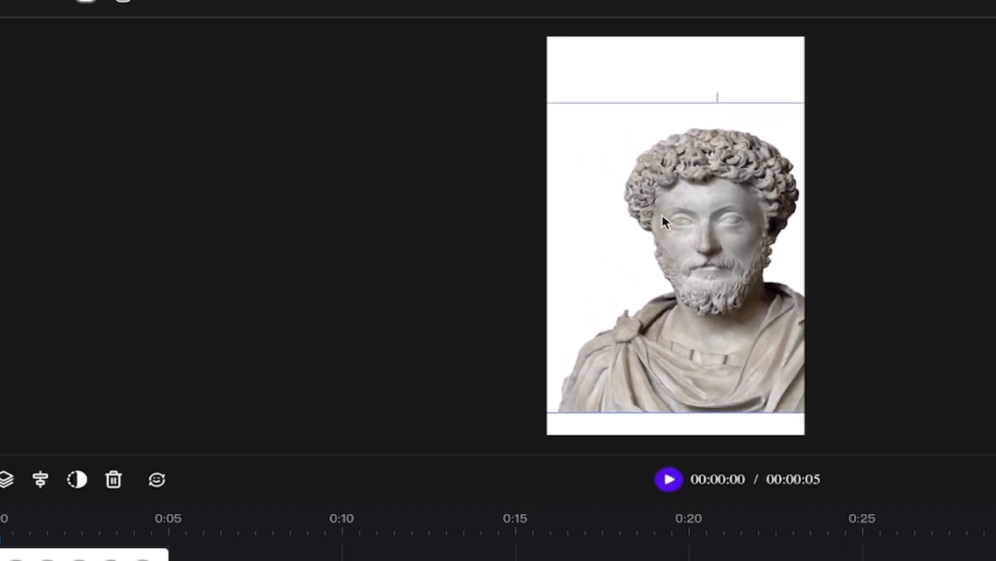
pyautogui.moveTo(663, 218); pyautogui.dragTo(620, 241)
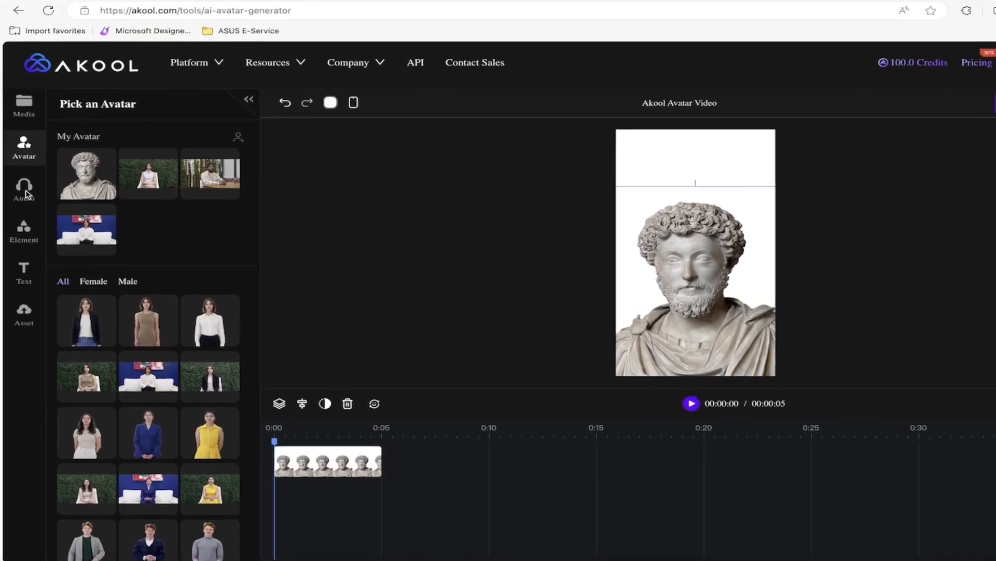
# Step: Switch the audio options to Audio Script for uploading an MP3 or WAV file
pyautogui.click(25, 191)
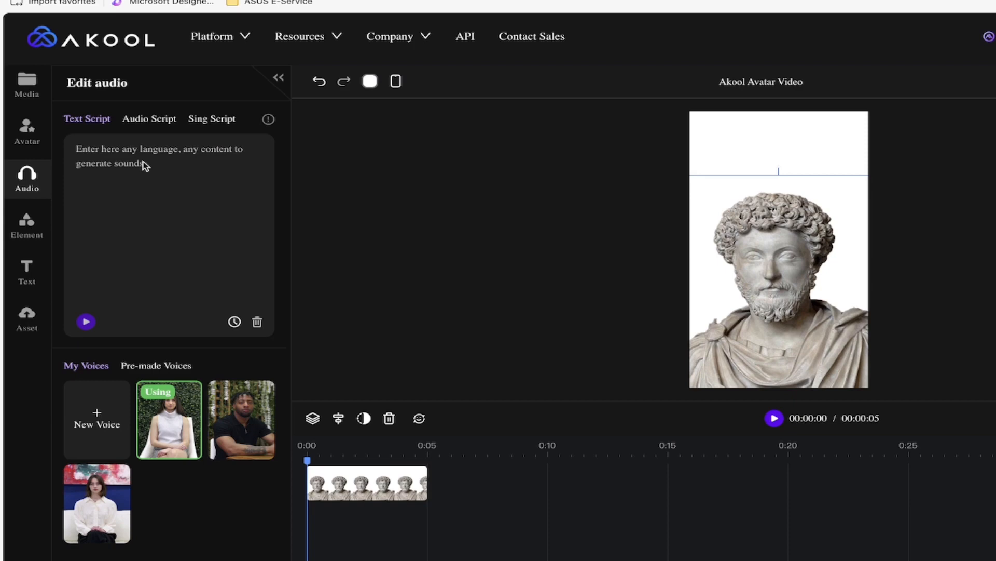
pyautogui.click(150, 121)
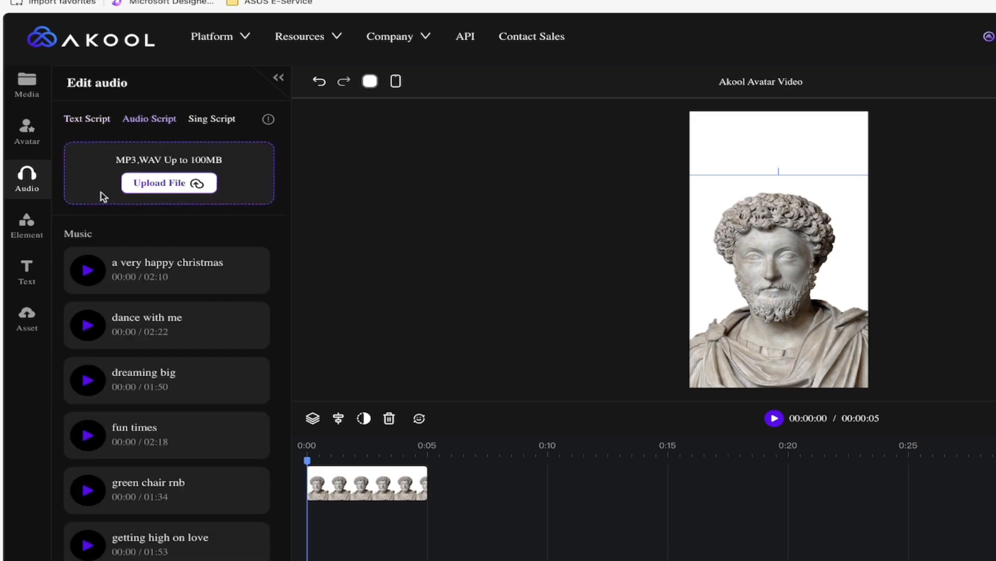
# Step: Upload Leap of Grit.mp3 from the Akool folder as the avatar's 32-second audio script
pyautogui.click(151, 185)
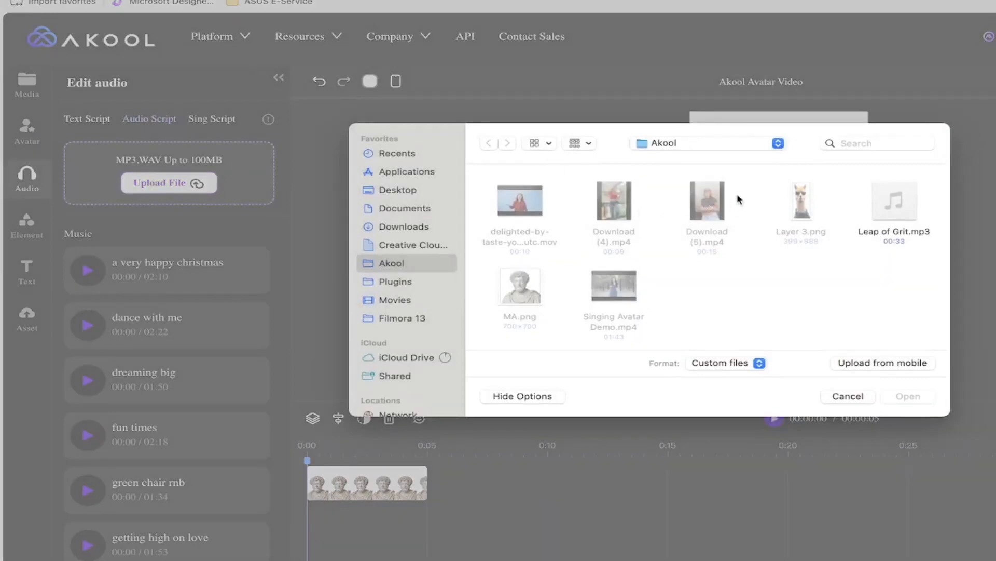
pyautogui.click(893, 232)
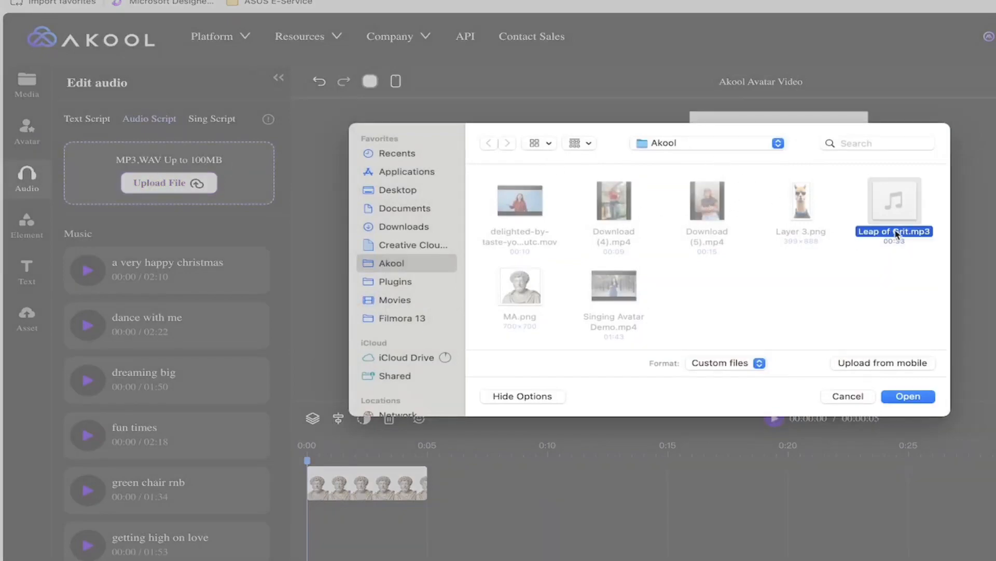
pyautogui.click(903, 397)
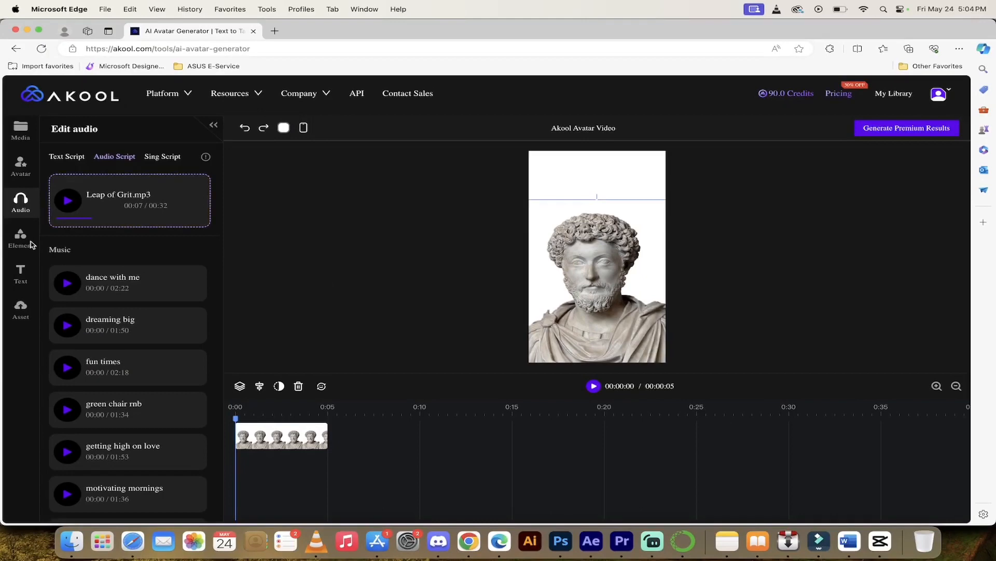
# Step: Add the heart-eyes emoji from the elements library, enlarge it, and place it over the statue's face
pyautogui.click(21, 242)
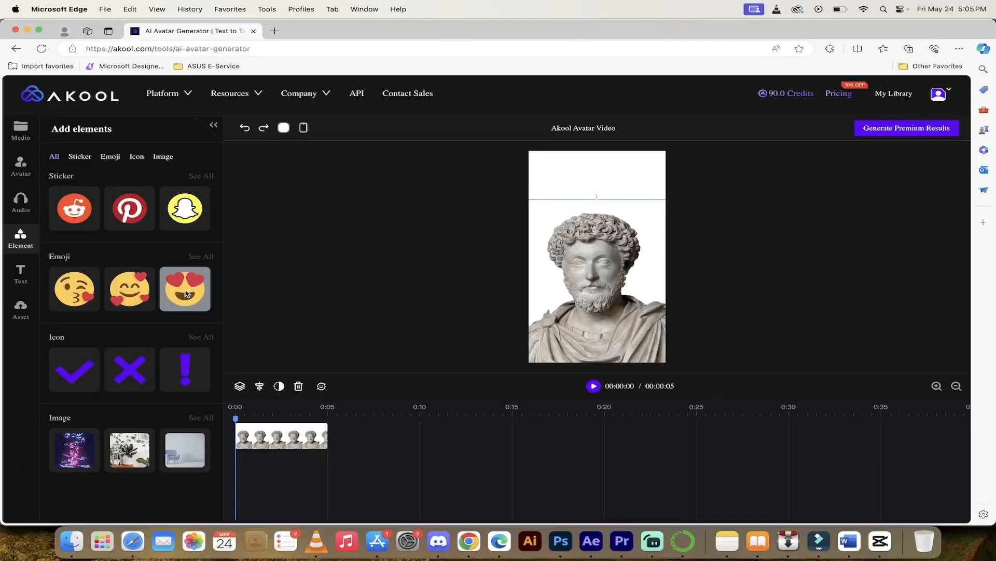
pyautogui.click(186, 294)
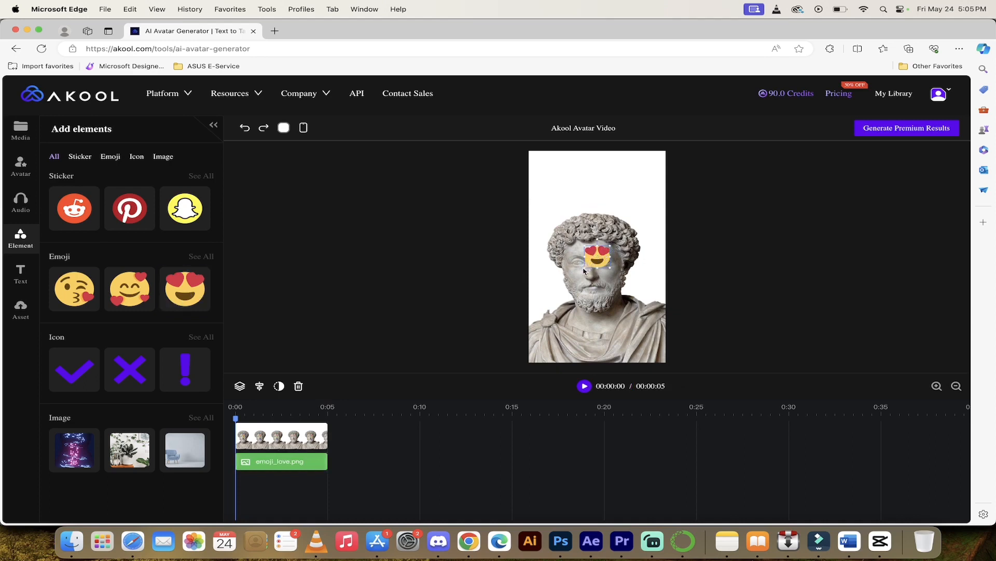
pyautogui.moveTo(585, 268); pyautogui.dragTo(528, 326)
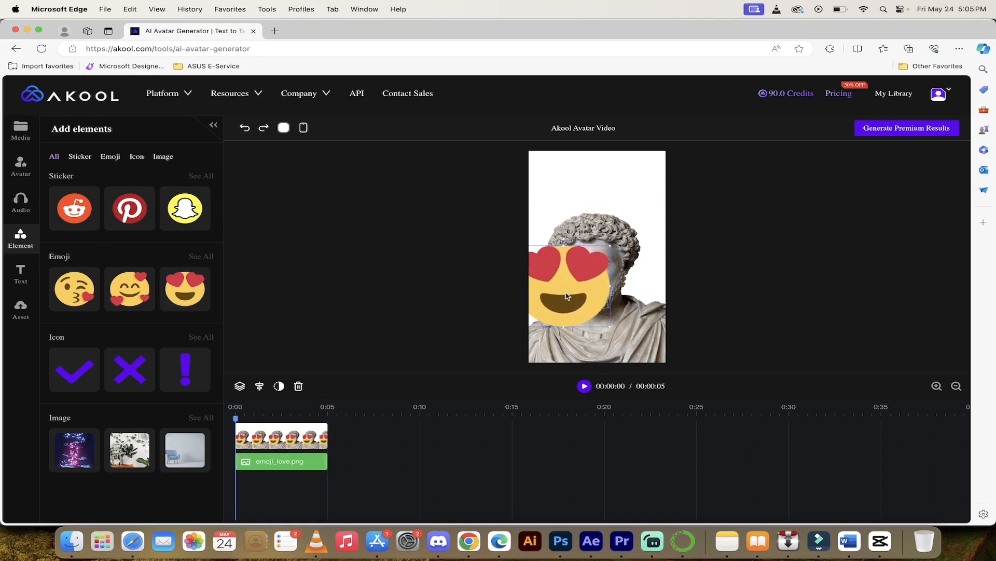
pyautogui.moveTo(585, 274); pyautogui.dragTo(619, 245)
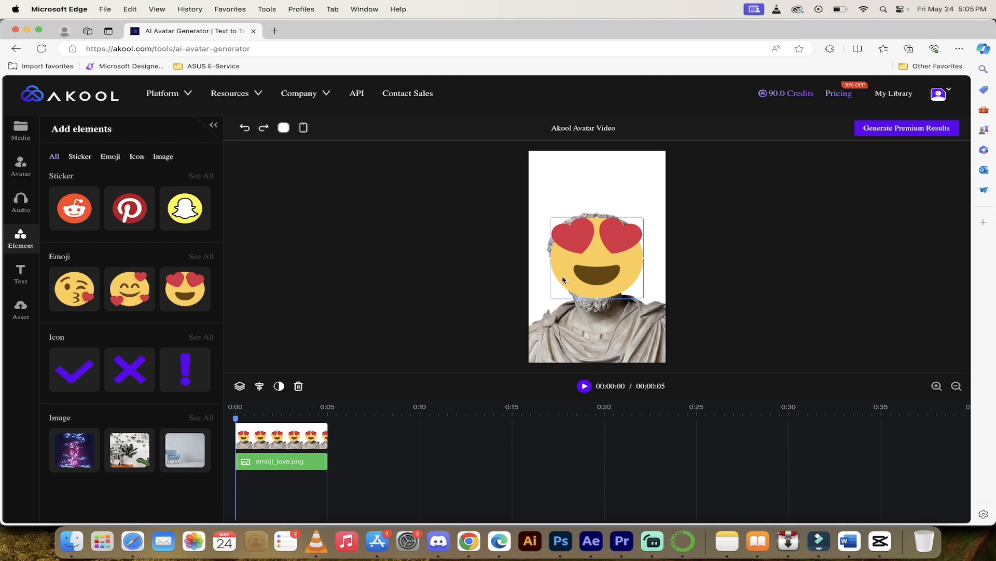
# Step: Undo the emoji's move, enlargement and addition so the bust is unadorned
pyautogui.click(245, 130)
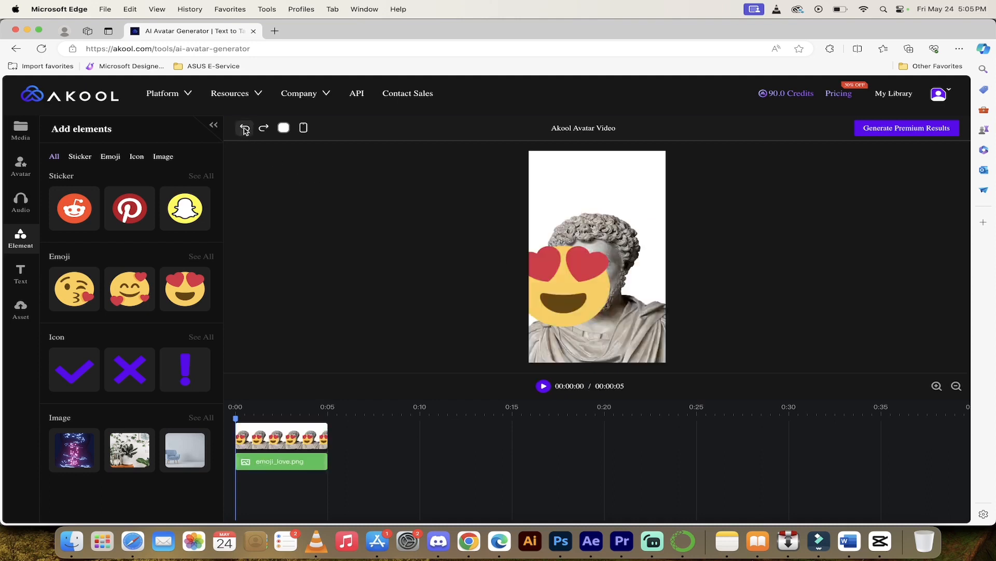
pyautogui.click(244, 129)
pyautogui.click(245, 129)
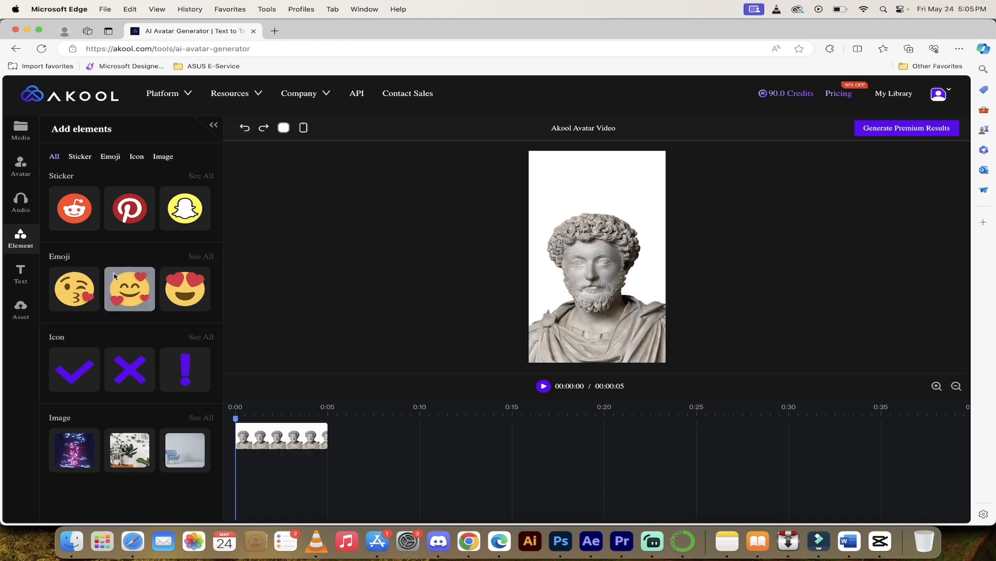
pyautogui.click(19, 275)
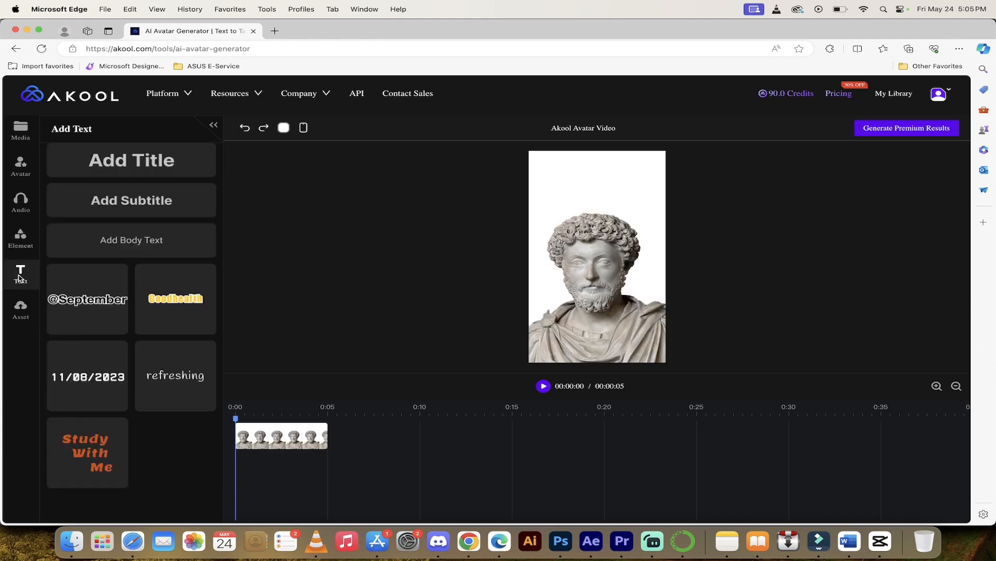
pyautogui.click(74, 304)
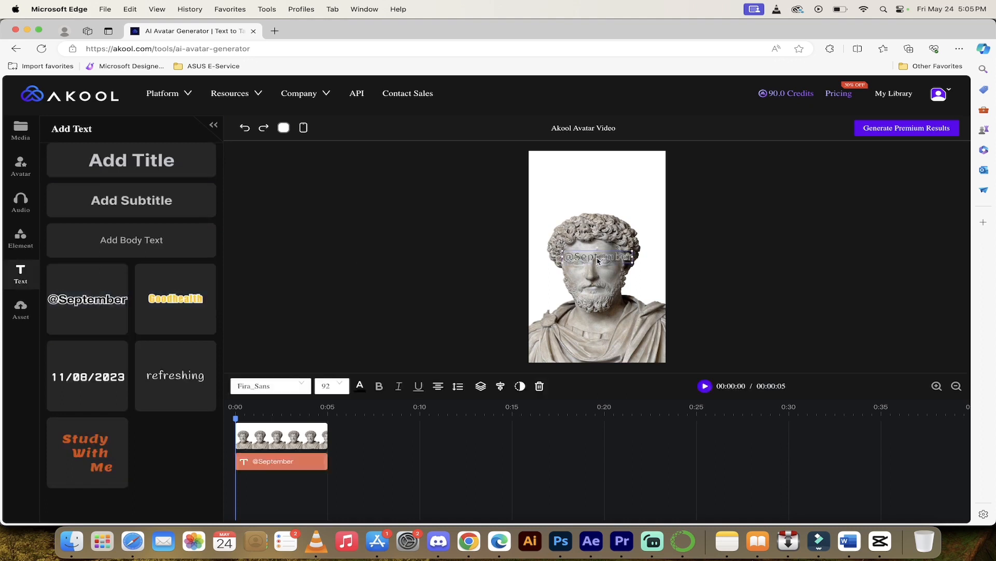
pyautogui.moveTo(597, 261); pyautogui.dragTo(598, 178)
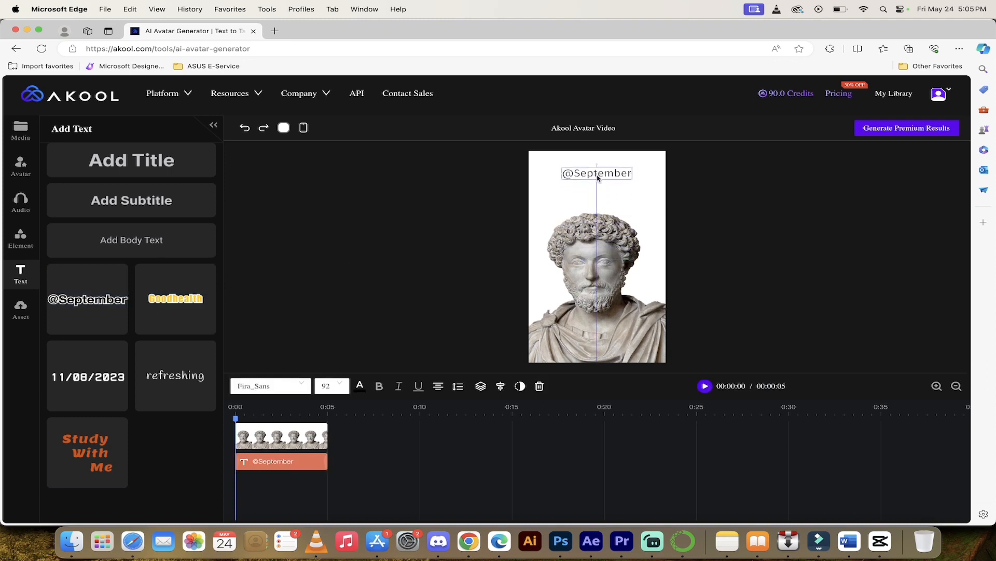
pyautogui.doubleClick(598, 175)
pyautogui.write('Marcus!')
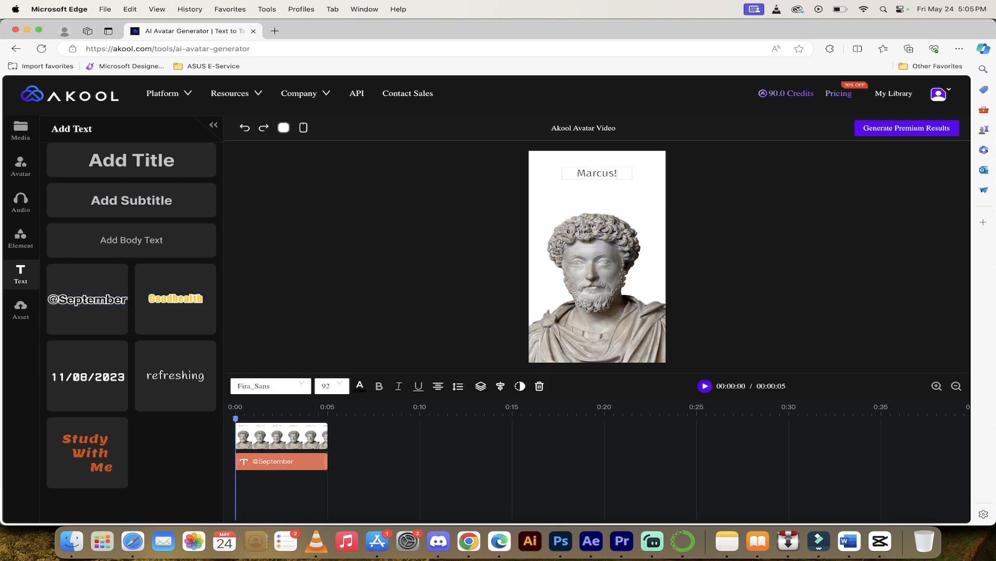
pyautogui.click(245, 129)
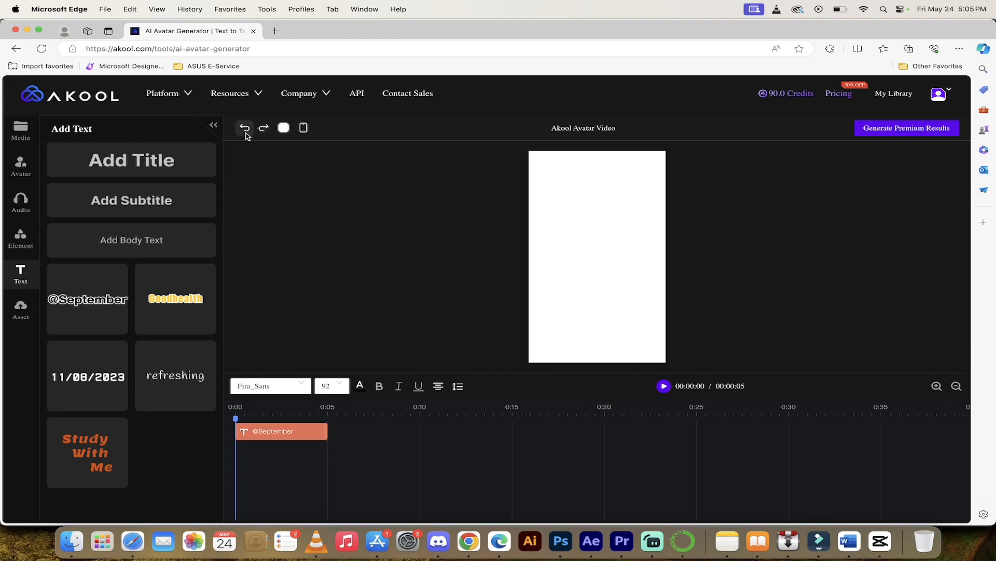
pyautogui.click(245, 130)
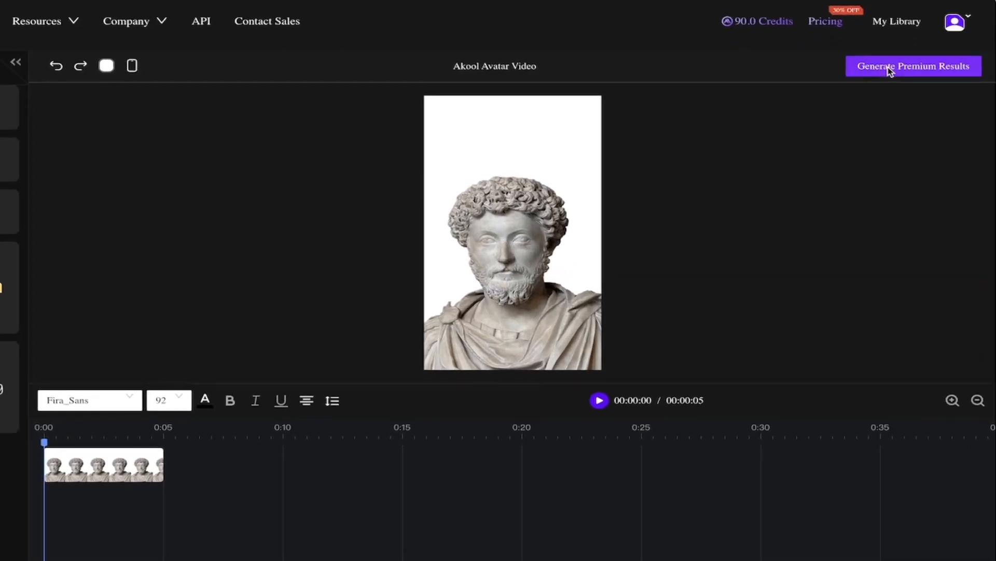
# Step: Generate the premium statue avatar video at 1080P (1920×1080) resolution
pyautogui.click(888, 67)
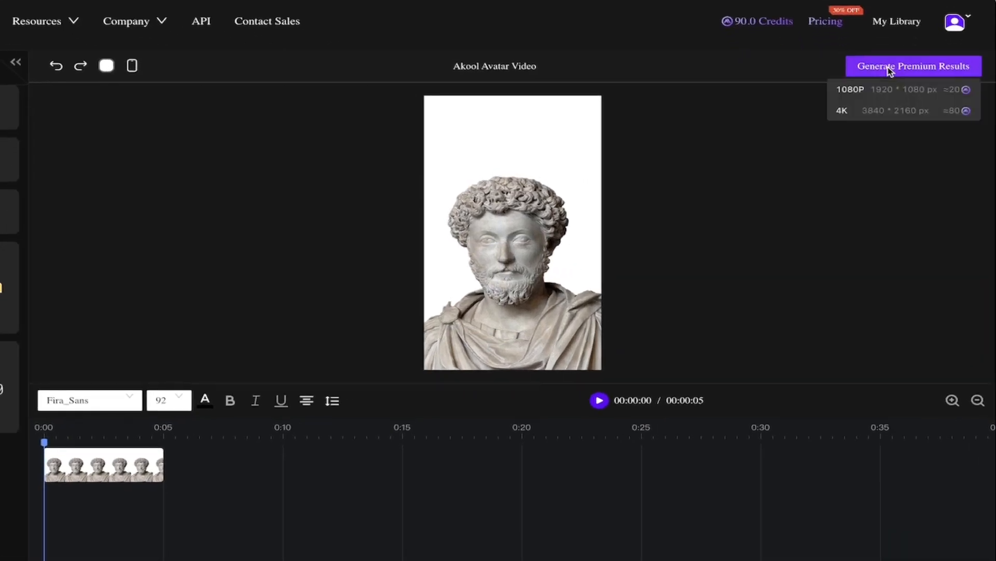
pyautogui.click(877, 99)
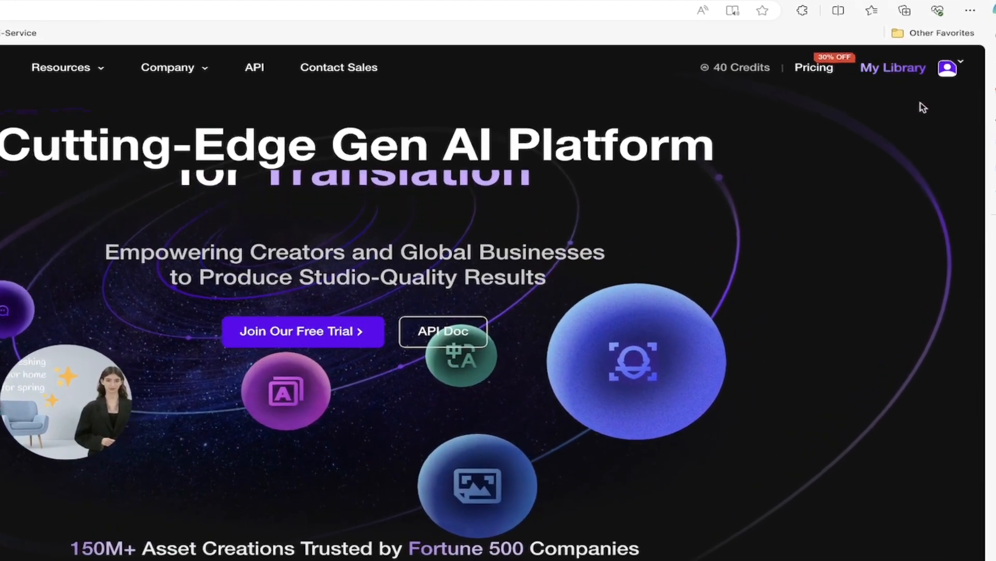
# Step: Show the Realistic Avatar results in My Library to find the 00:32 statue video
pyautogui.click(901, 70)
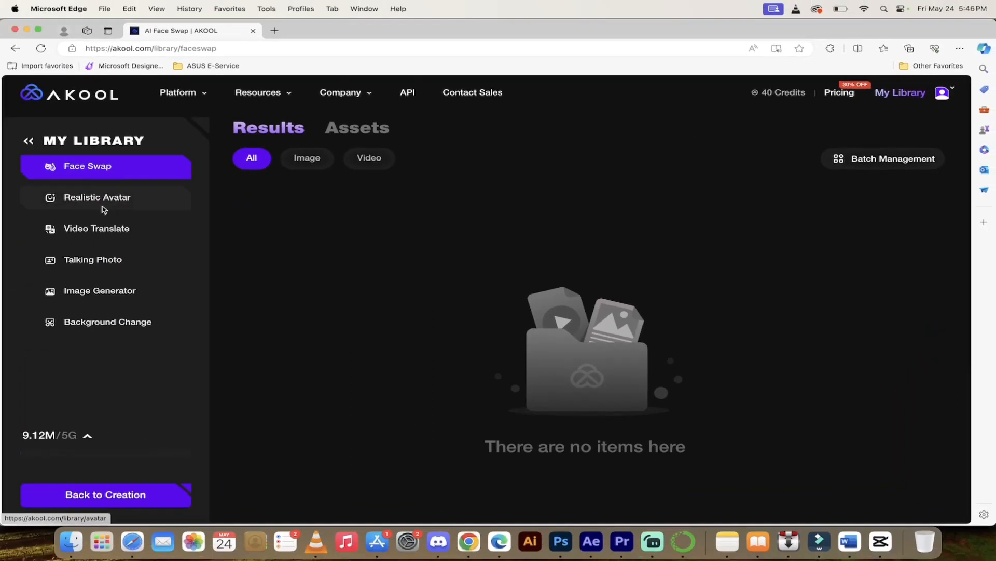
pyautogui.click(101, 203)
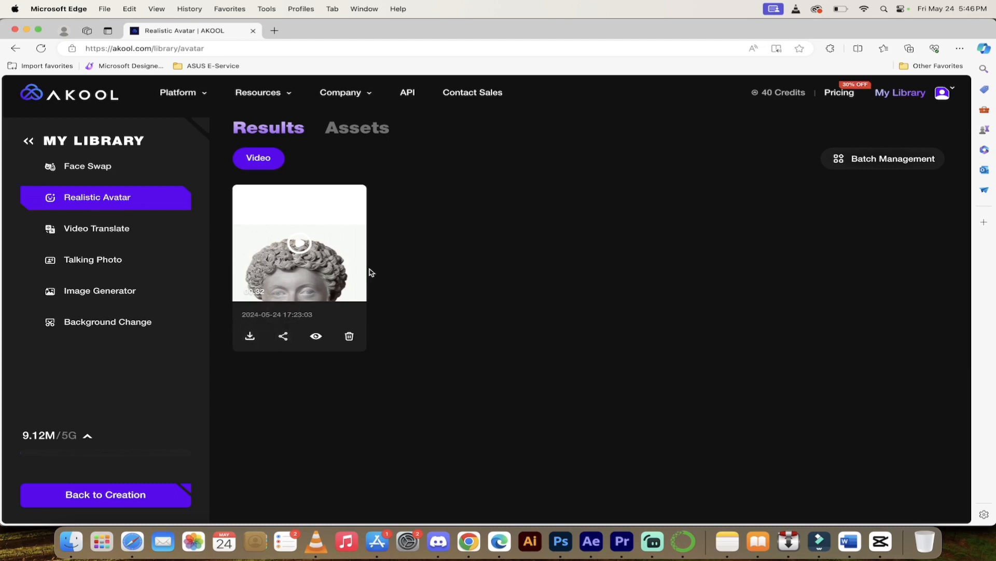
# Step: Preview the statue video with sound, pause it at 0:11, and download the MP4
pyautogui.click(303, 246)
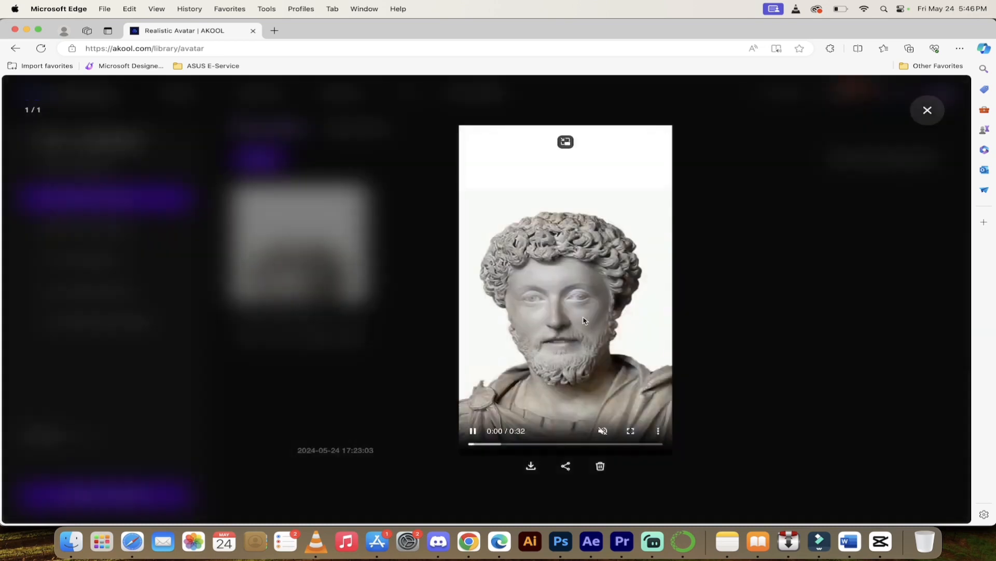
pyautogui.click(473, 432)
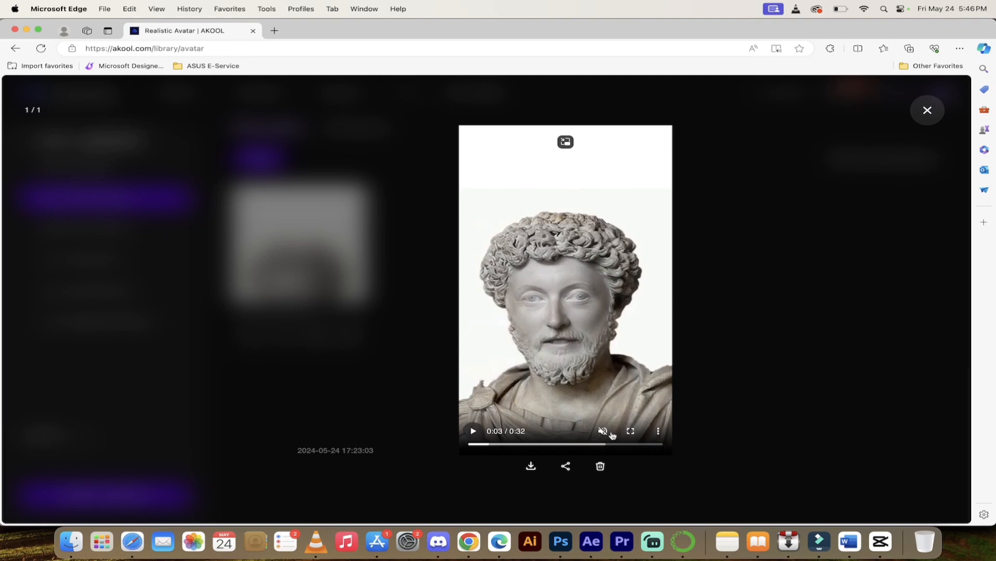
pyautogui.moveTo(603, 433)
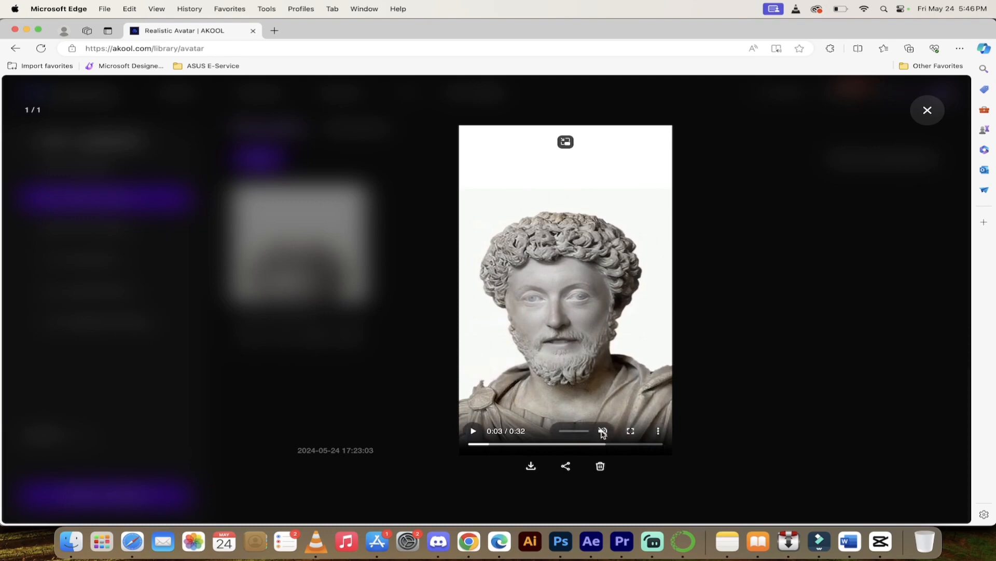
pyautogui.click(602, 431)
pyautogui.click(472, 431)
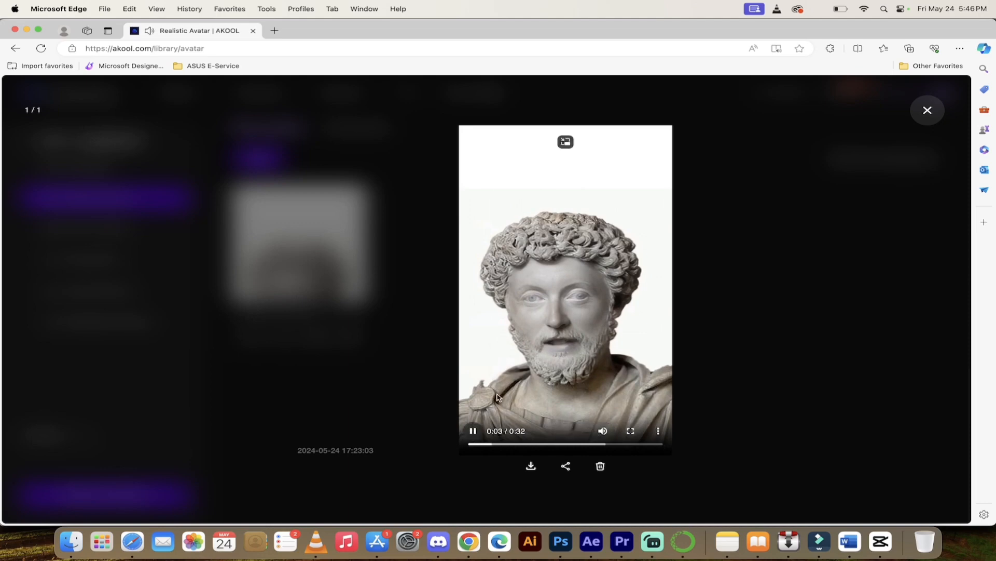
pyautogui.click(472, 432)
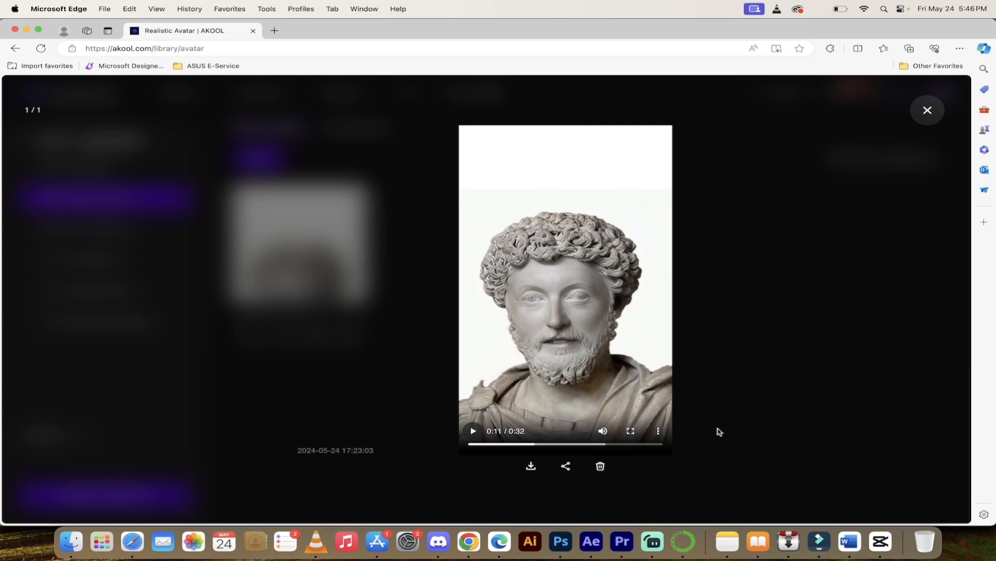
pyautogui.click(531, 466)
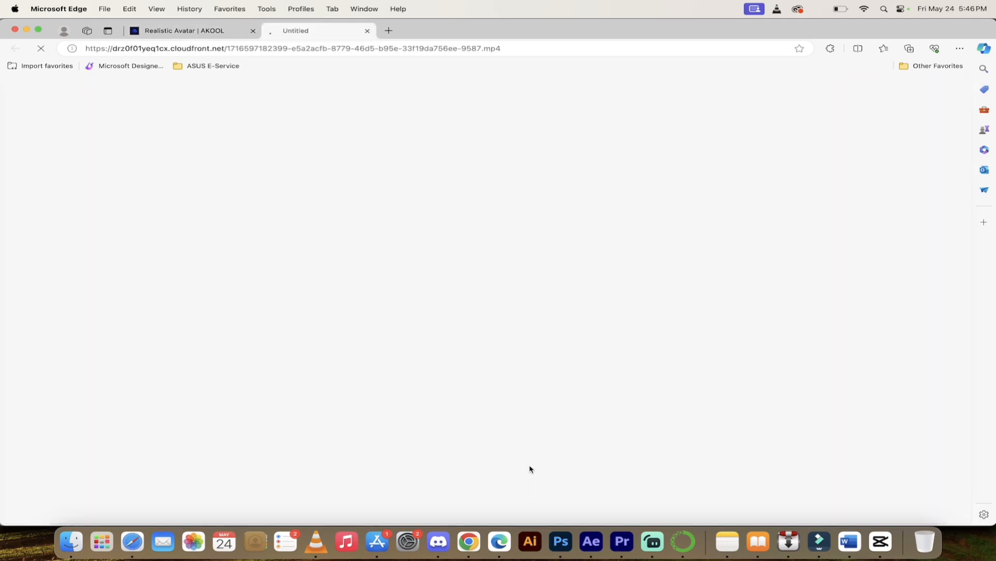